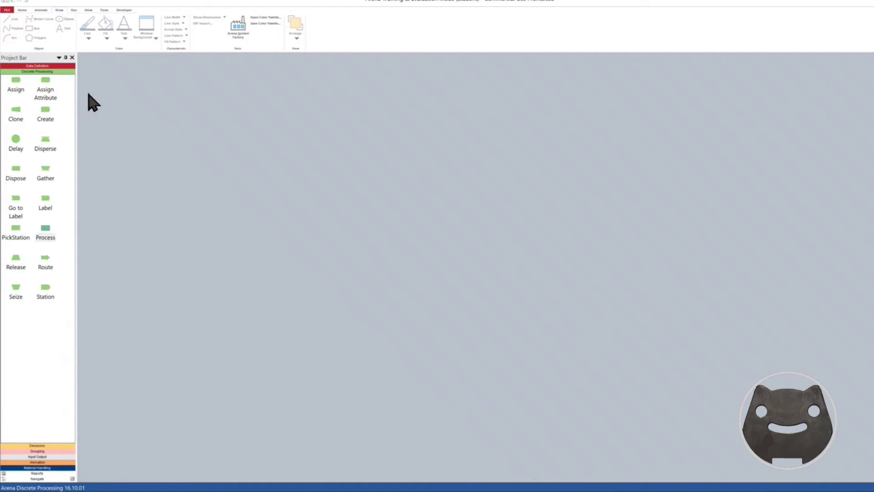
- Start a blank model and enter 'Bank Job #1' as a text label
click(5, 10)
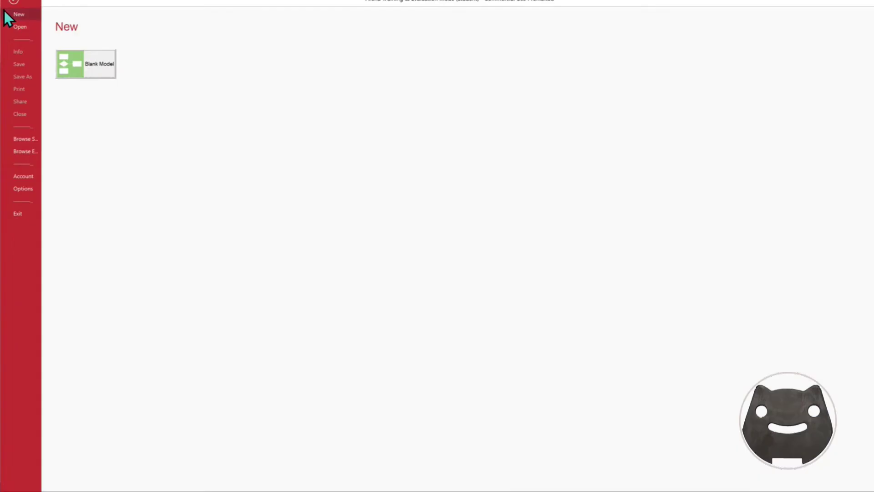
click(82, 75)
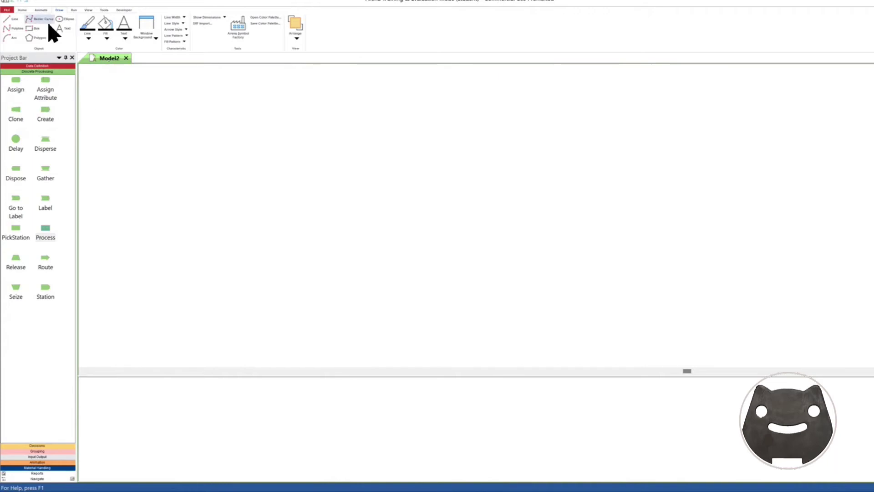
click(61, 28)
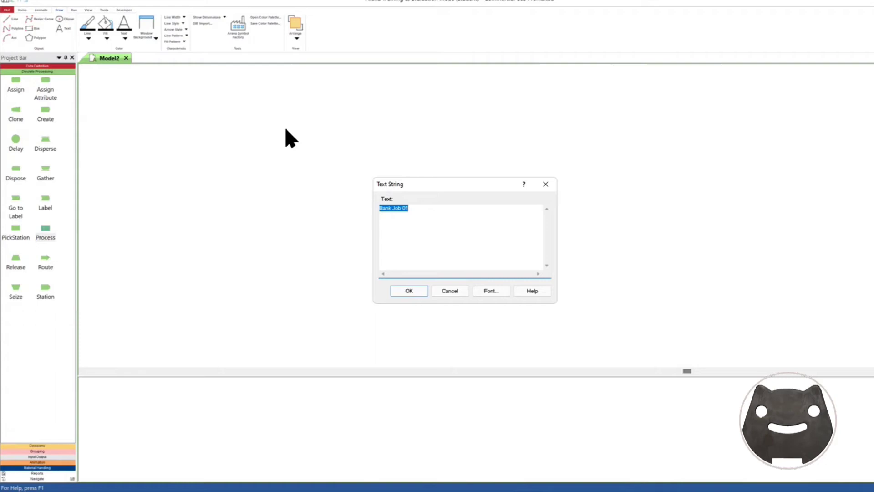
click(403, 208)
text(#)
key(Delete)
- Set the title's font size to 24 and place it near the top of the canvas
click(494, 294)
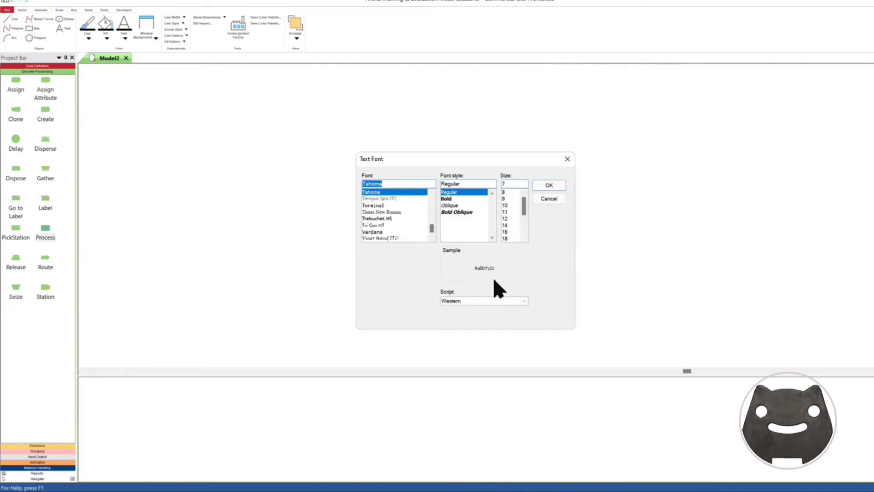
click(509, 218)
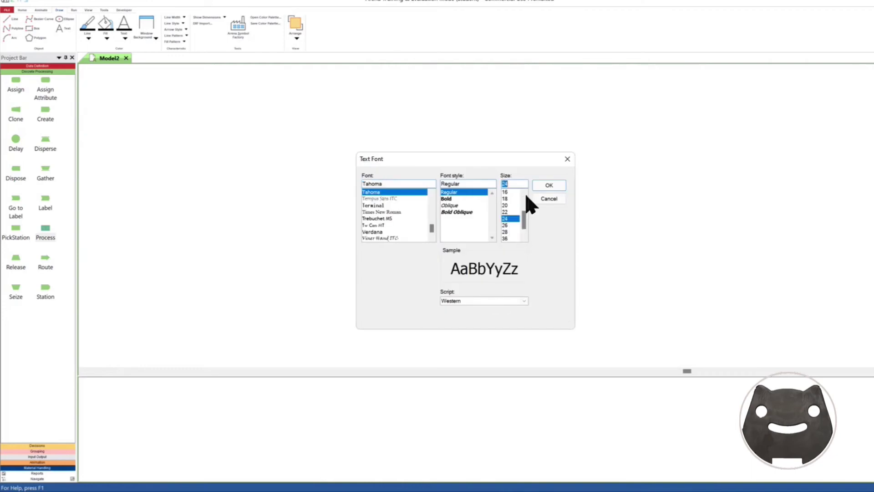
click(549, 186)
click(407, 293)
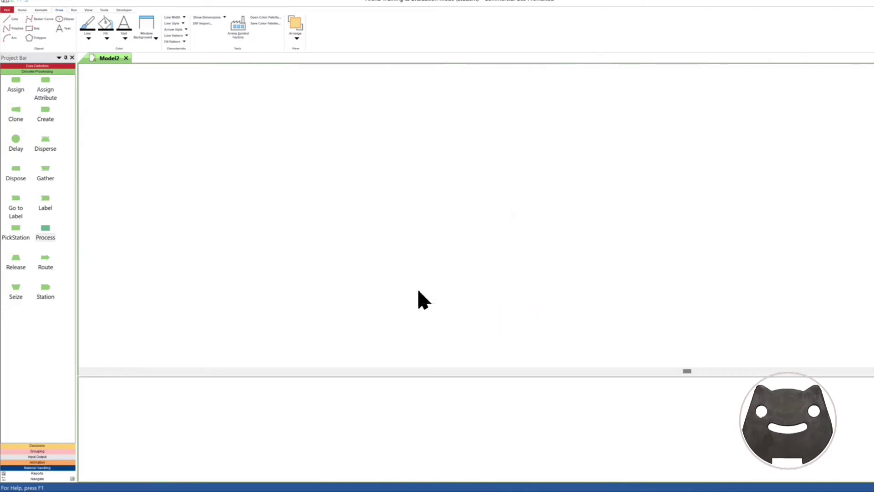
click(343, 140)
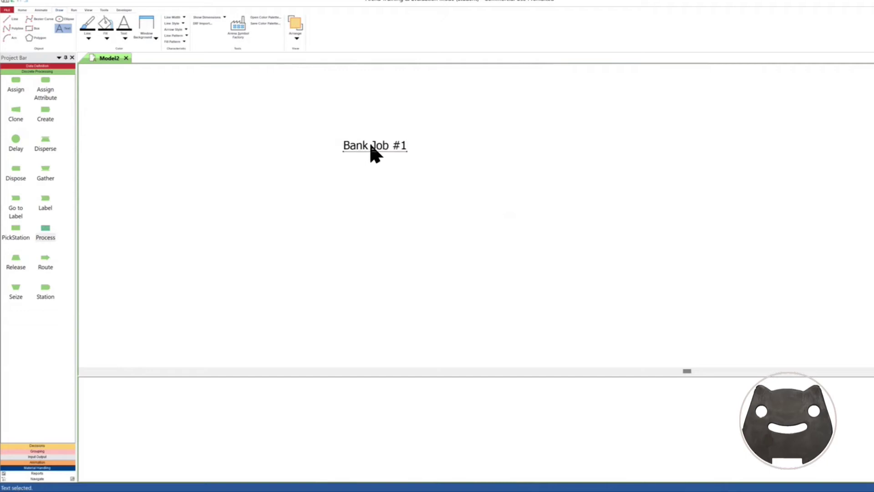
drag(371, 151, 389, 130)
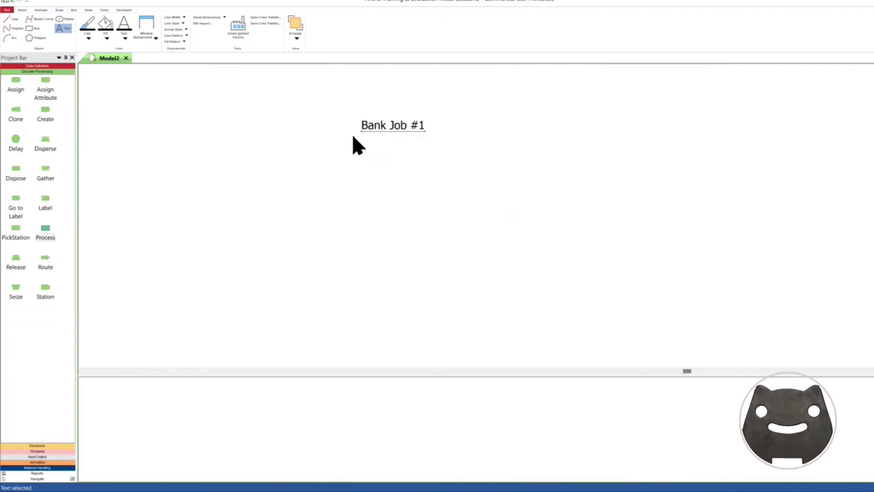
key(plus)
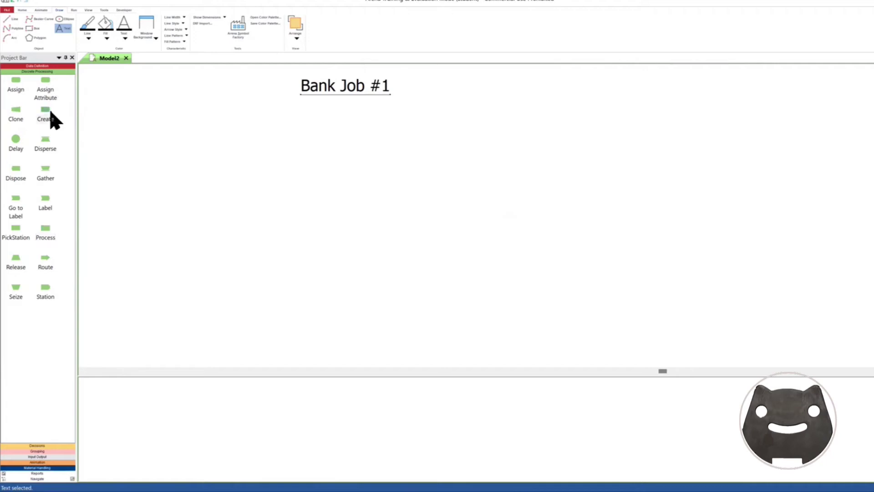
- Add Create 1 with Constant arrivals every 10 minutes
drag(50, 115, 242, 143)
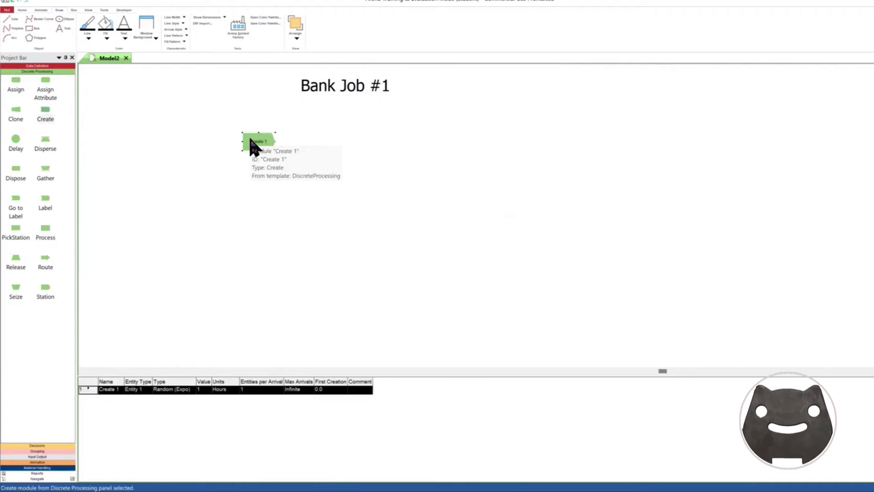
double_click(249, 145)
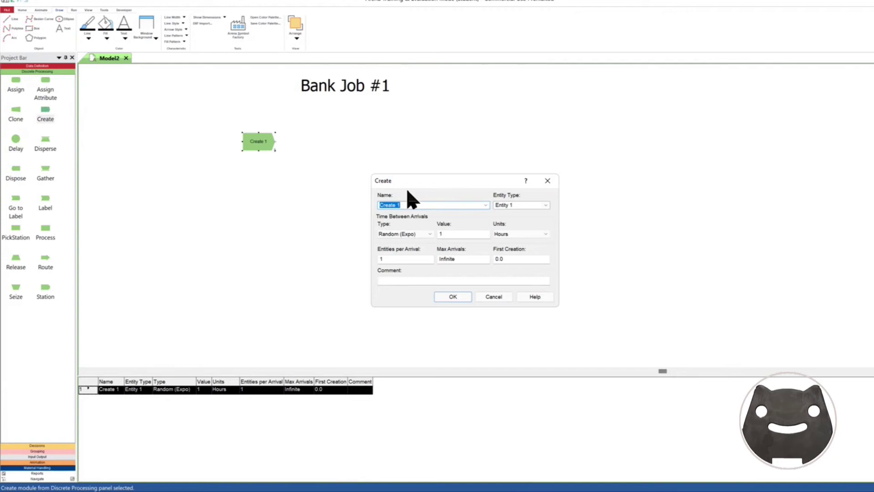
click(430, 233)
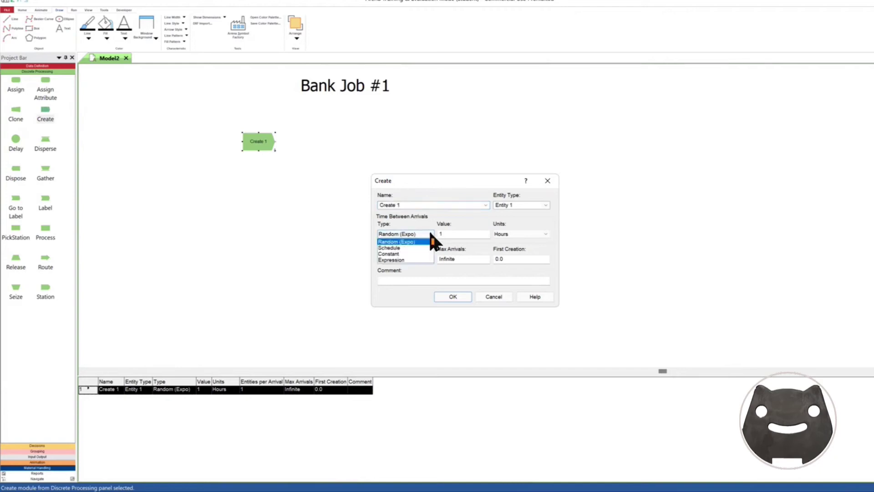
click(416, 254)
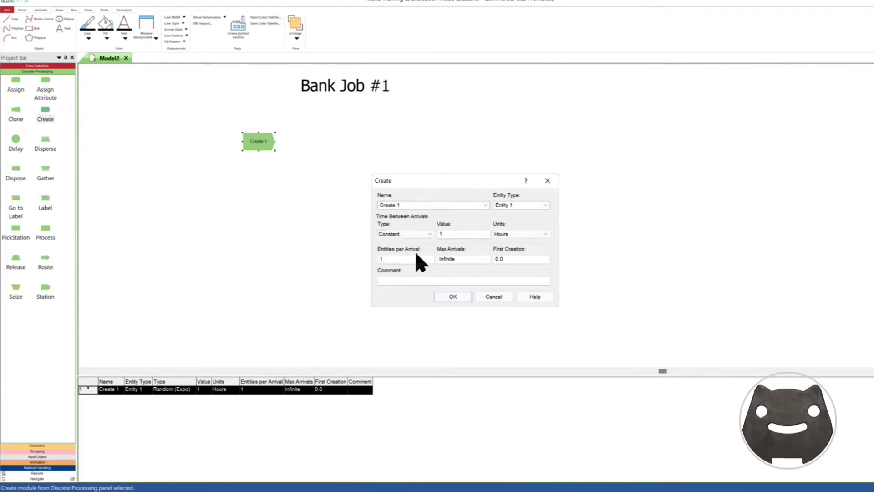
click(452, 234)
text(0)
click(524, 235)
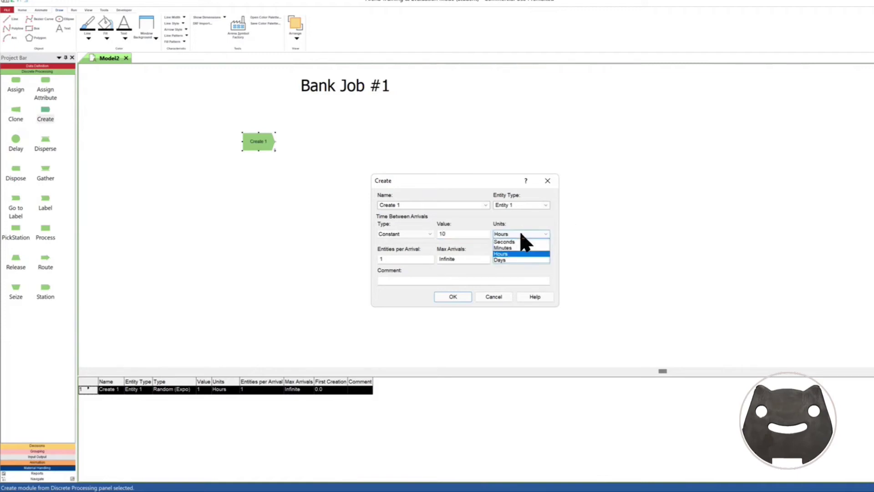
click(523, 243)
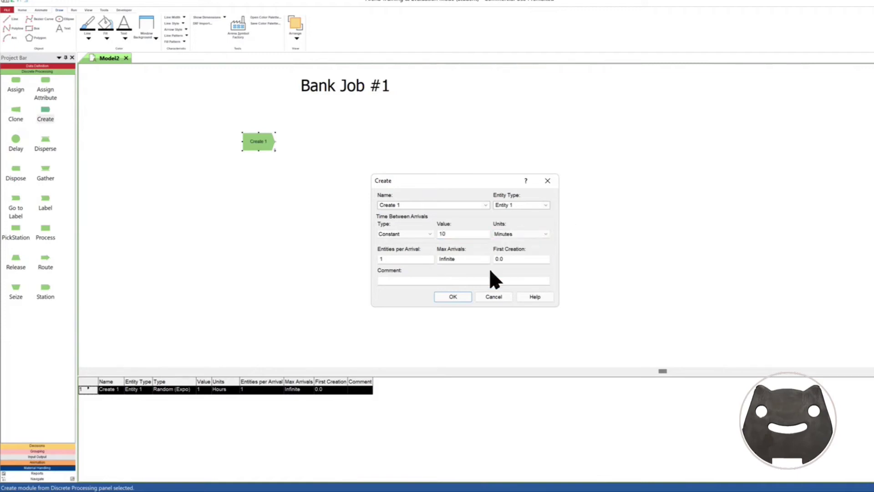
click(453, 297)
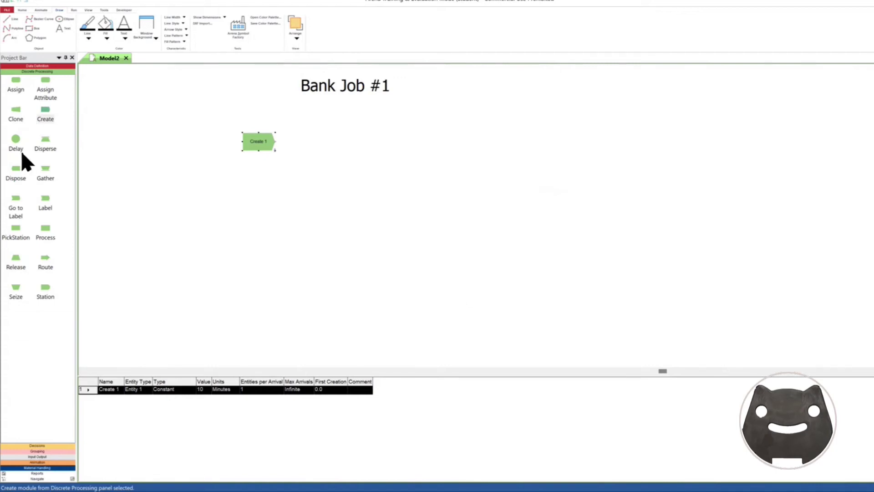
- Add Process 1 after Create 1, set to Seize Delay Release using only Resource 1
mouse_move(15, 173)
mouse_down()
mouse_move(463, 138)
mouse_move(2, 194)
mouse_move(18, 167)
mouse_up()
drag(54, 227, 335, 143)
double_click(339, 143)
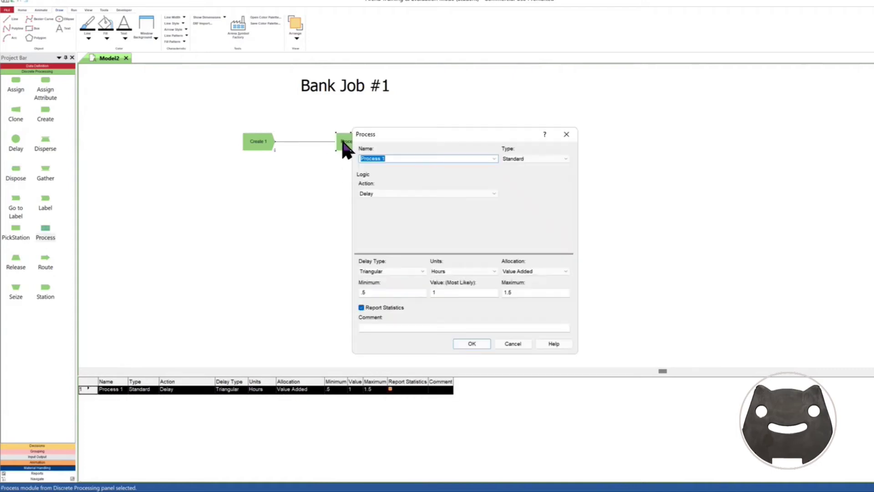
click(431, 193)
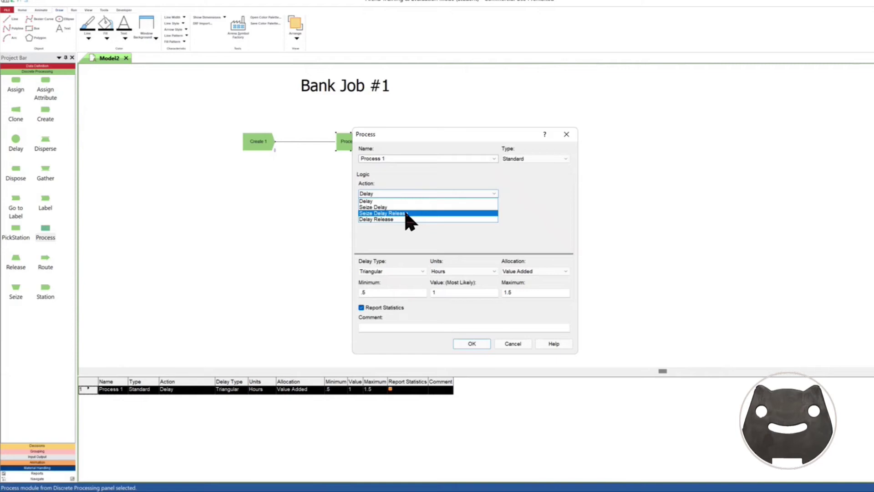
click(407, 214)
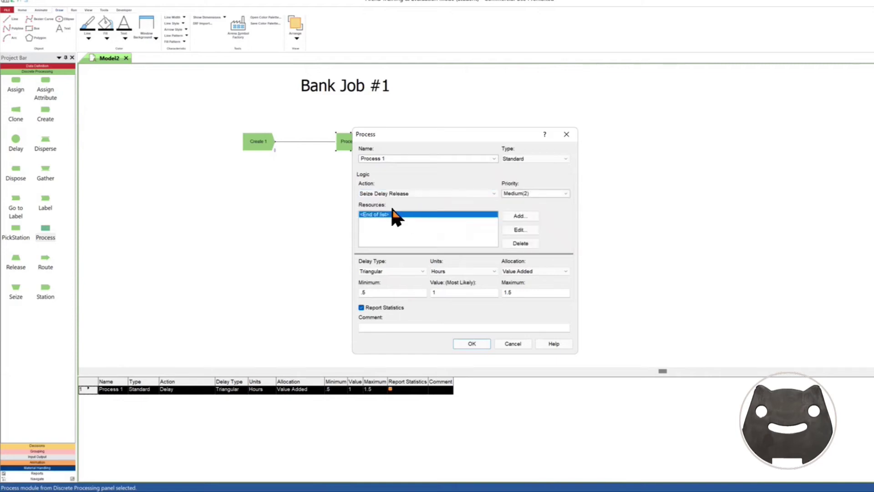
click(534, 215)
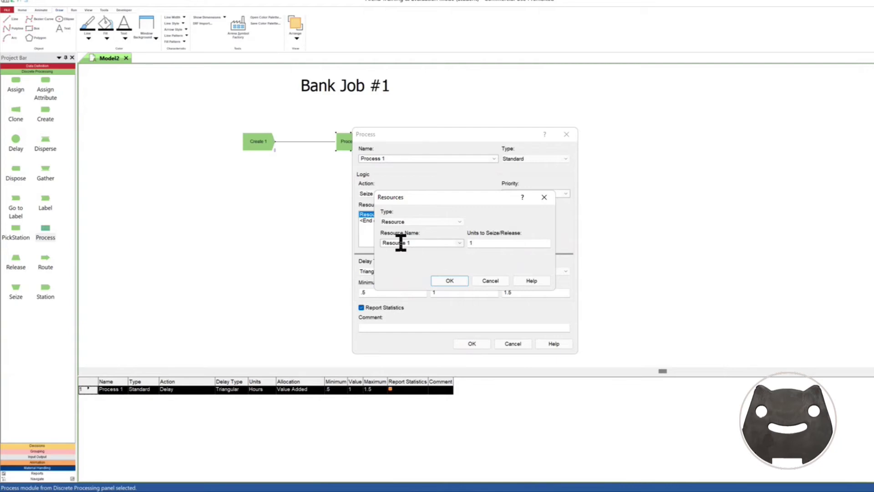
click(449, 281)
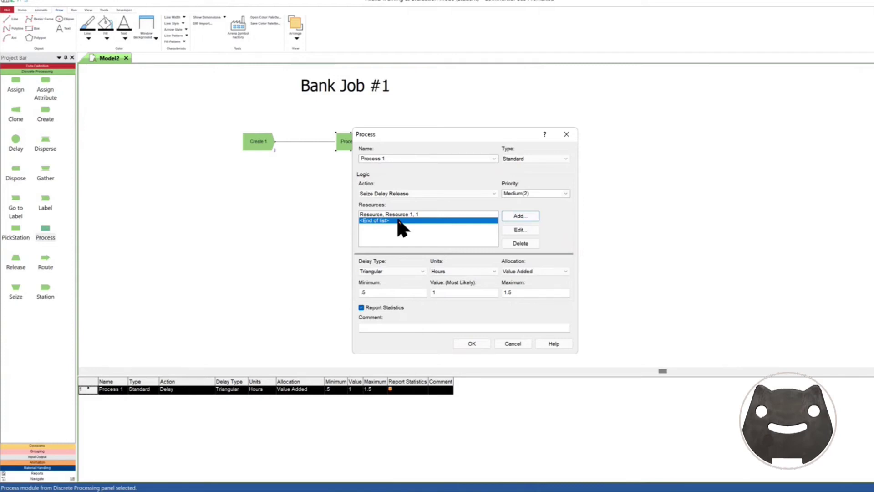
click(521, 216)
click(462, 281)
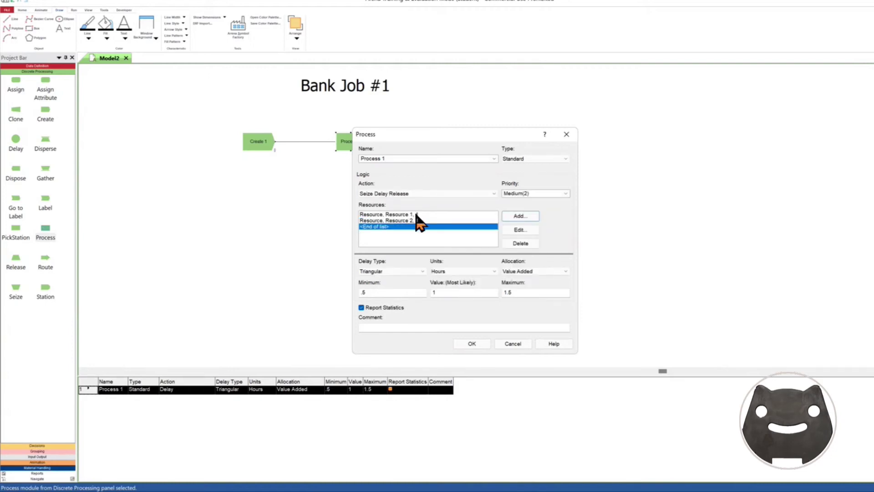
click(394, 222)
click(528, 244)
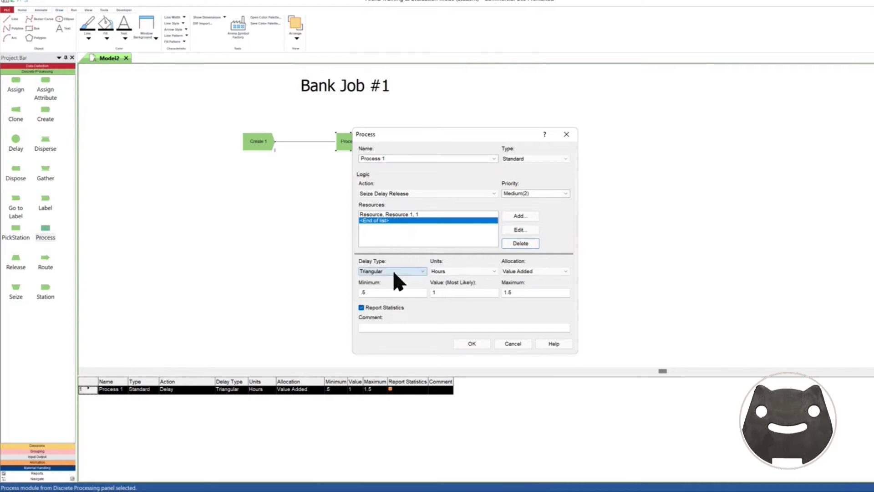
- Give Process 1 a Constant delay of 10 minutes and confirm it
click(422, 272)
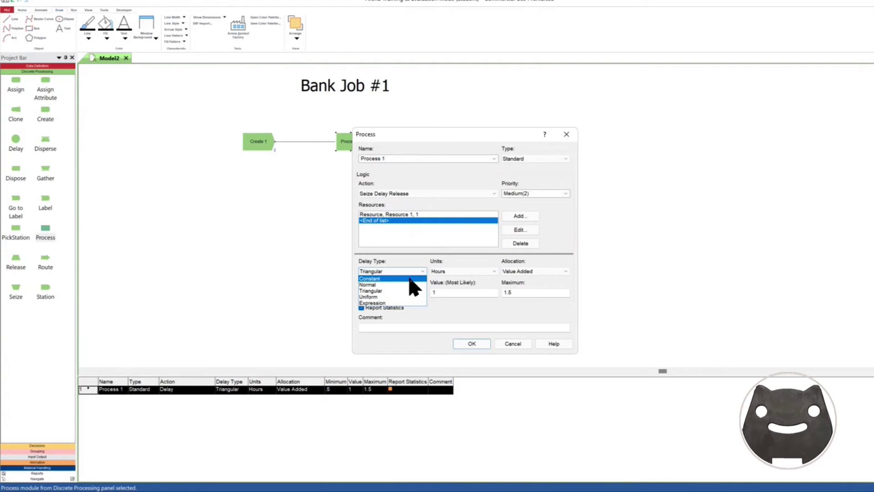
click(409, 279)
click(437, 273)
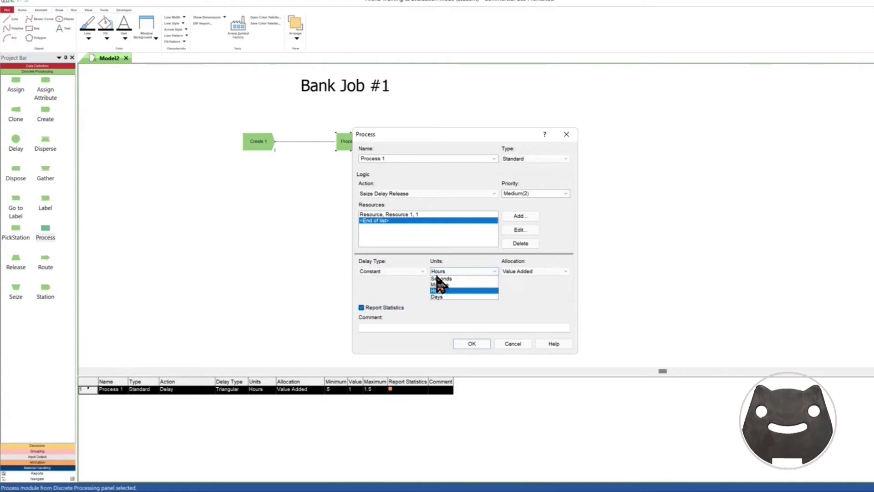
click(440, 283)
click(442, 291)
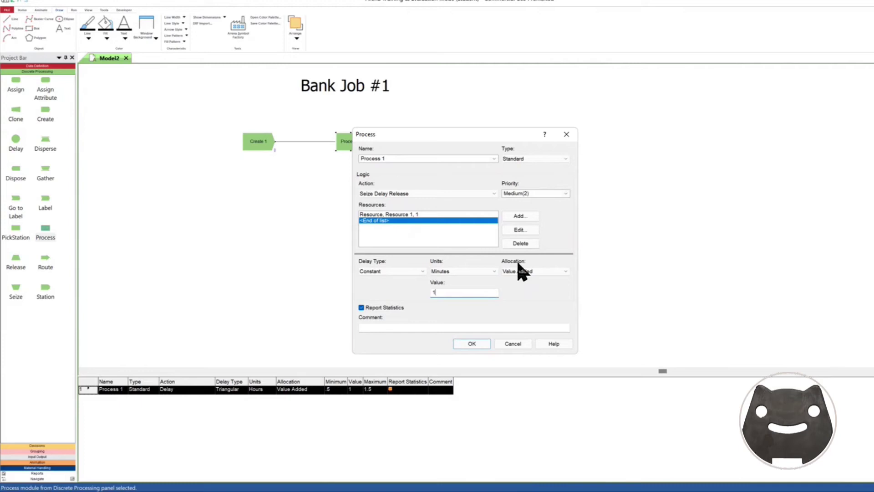
text(0)
click(472, 344)
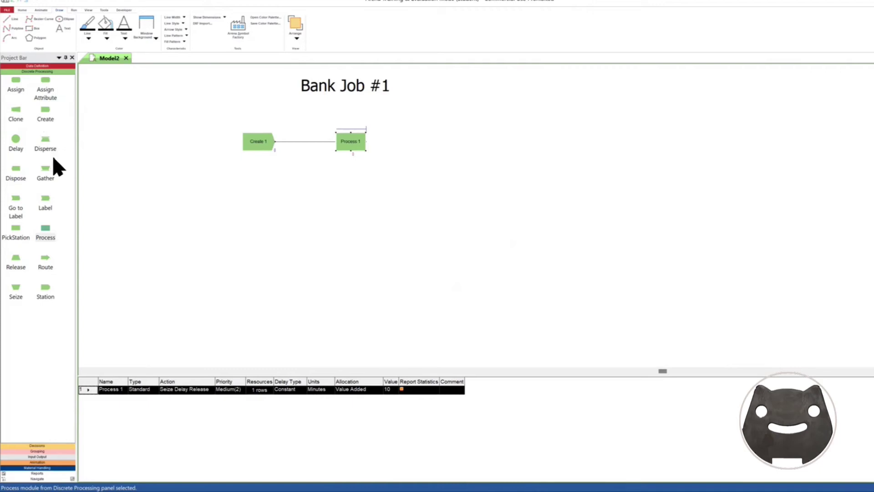
- Add Dispose 1 after Process 1, lined up with it
click(15, 171)
click(424, 138)
drag(427, 143, 417, 145)
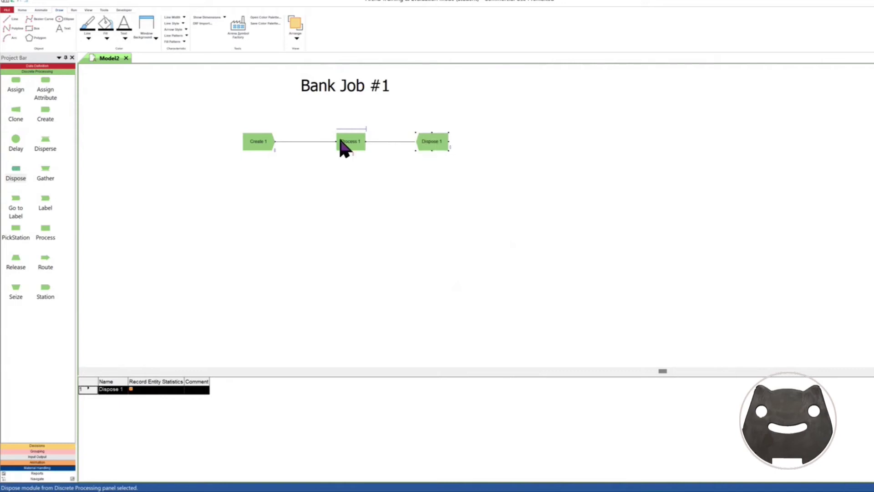
key(plus)
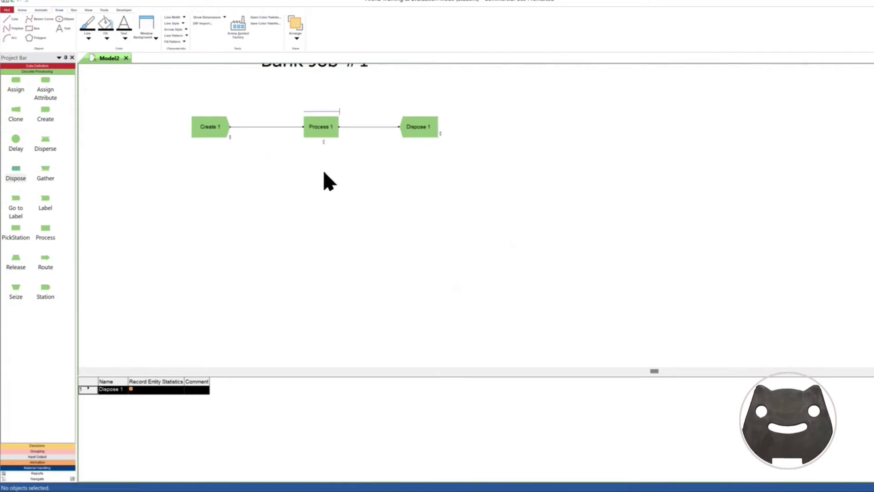
- Center the flowchart on the canvas and zoom in twice
drag(658, 371, 626, 372)
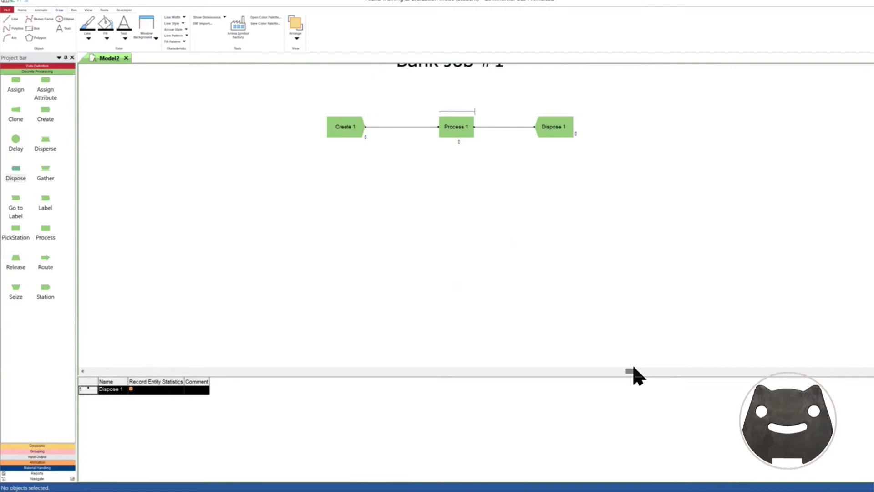
scroll(765, 200, up, 4)
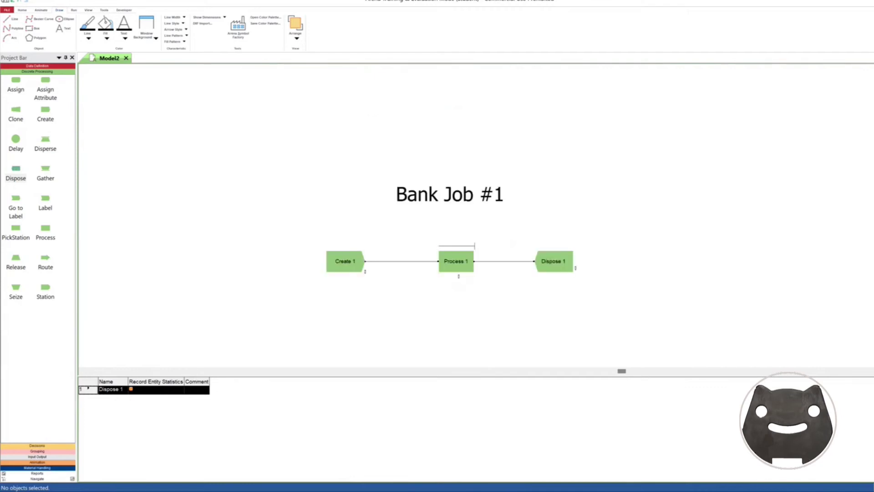
scroll(765, 200, down, 2)
key(plus)
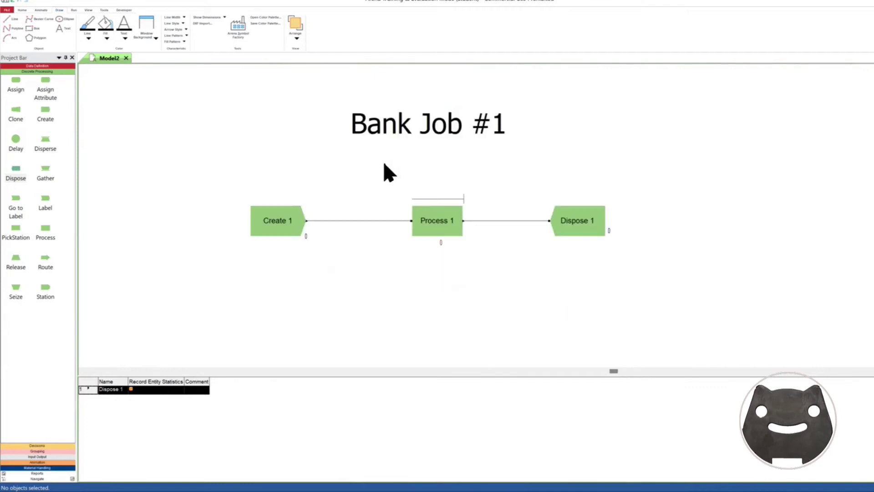
key(plus)
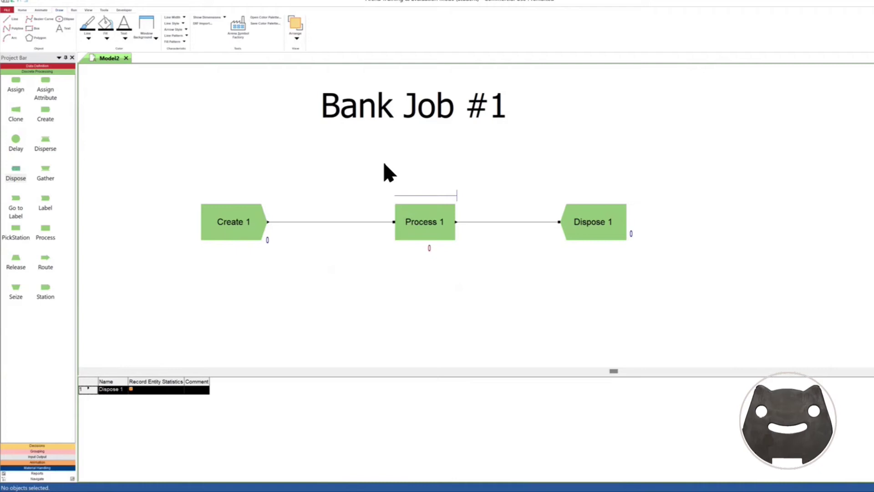
- Save As the model with file name BankJOB_N1 in the Arena01 folder
click(9, 9)
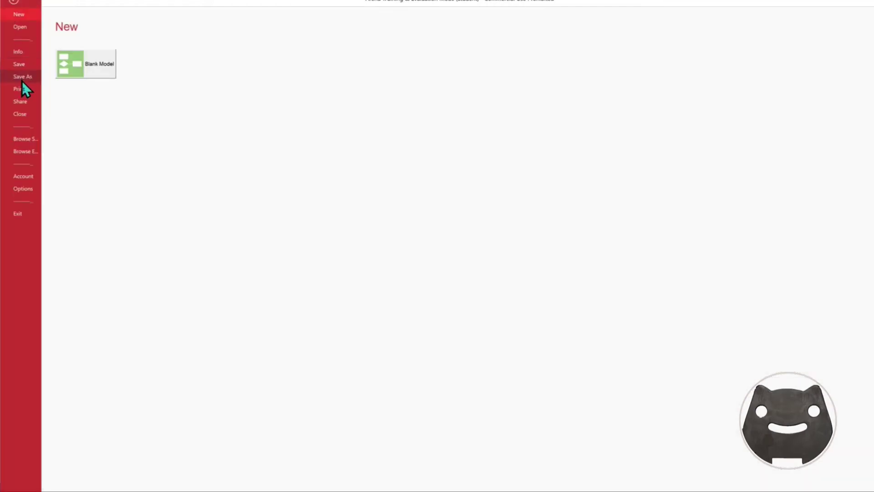
click(22, 81)
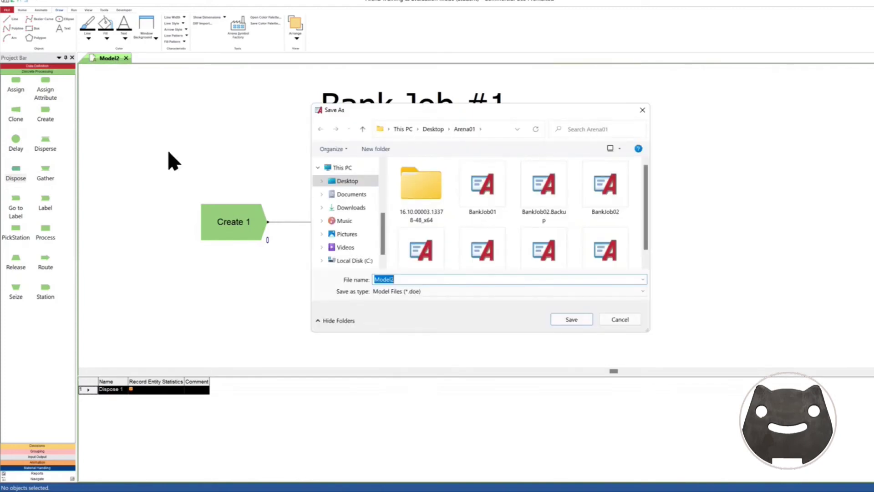
text(Ba)
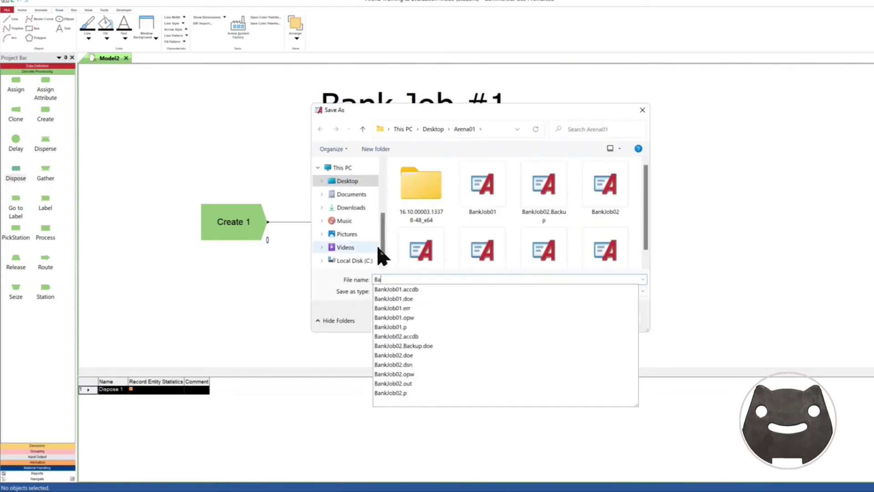
text(nkJOB_N)
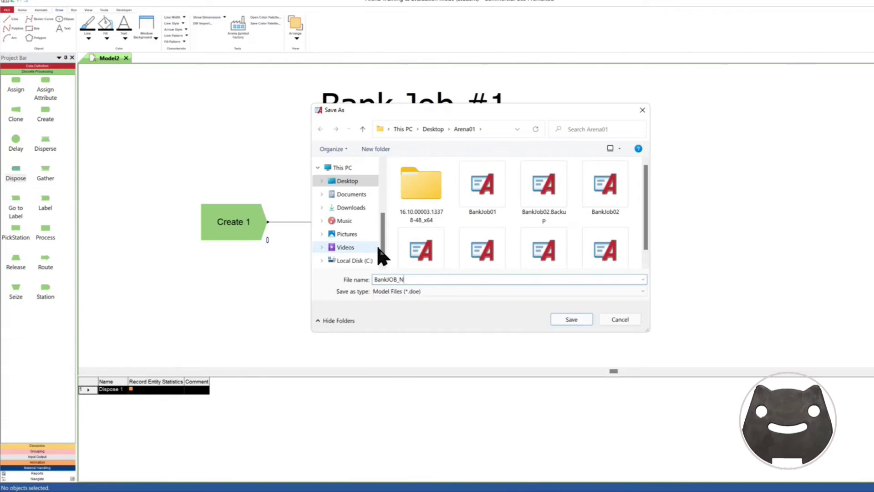
text(1)
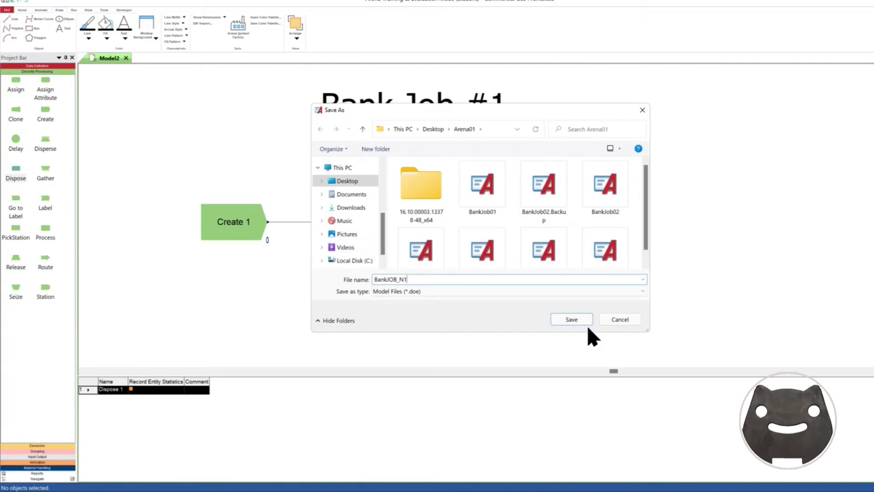
click(573, 320)
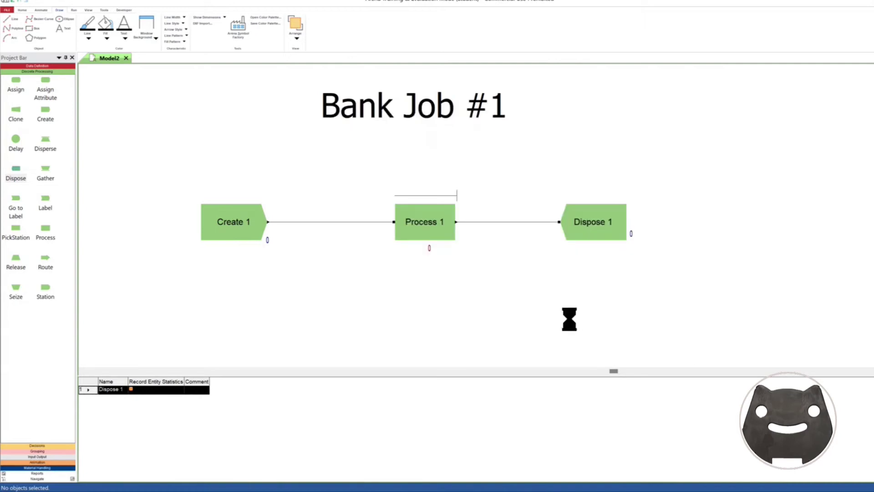
double_click(230, 218)
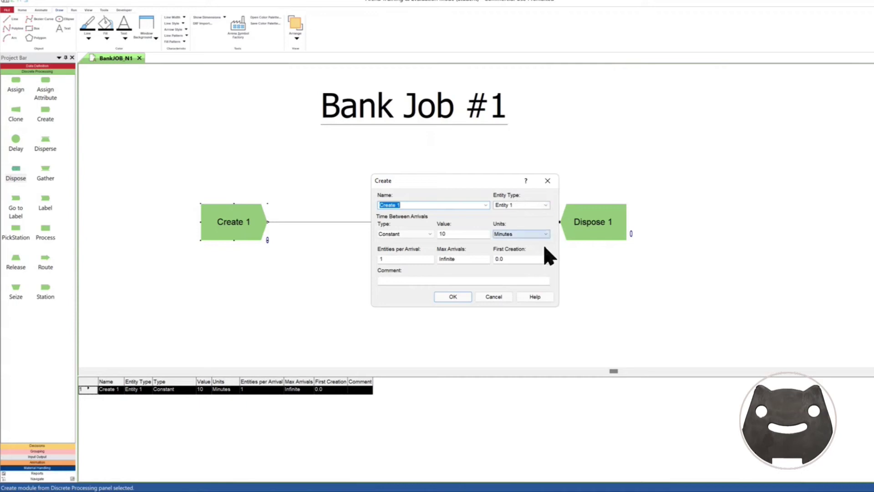
click(439, 298)
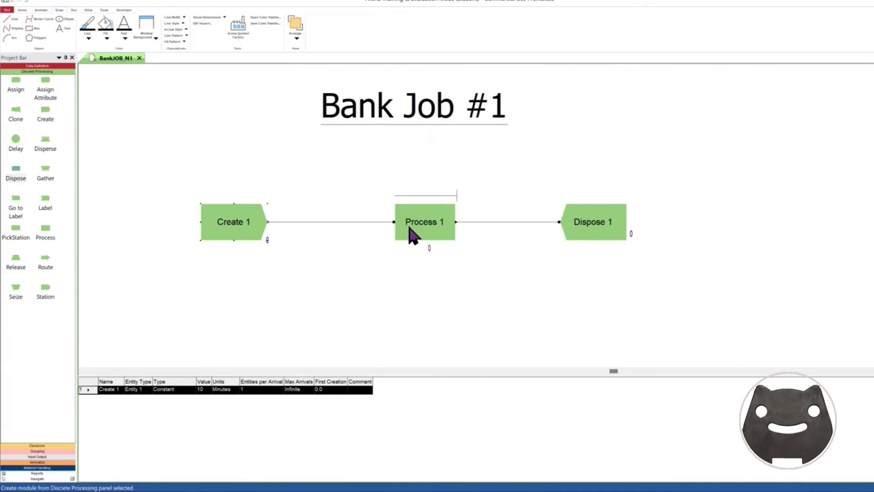
double_click(408, 225)
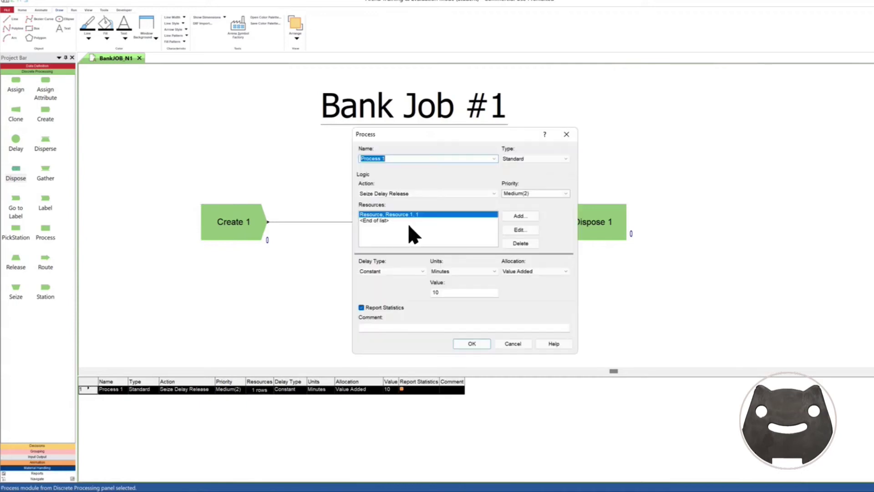
click(477, 345)
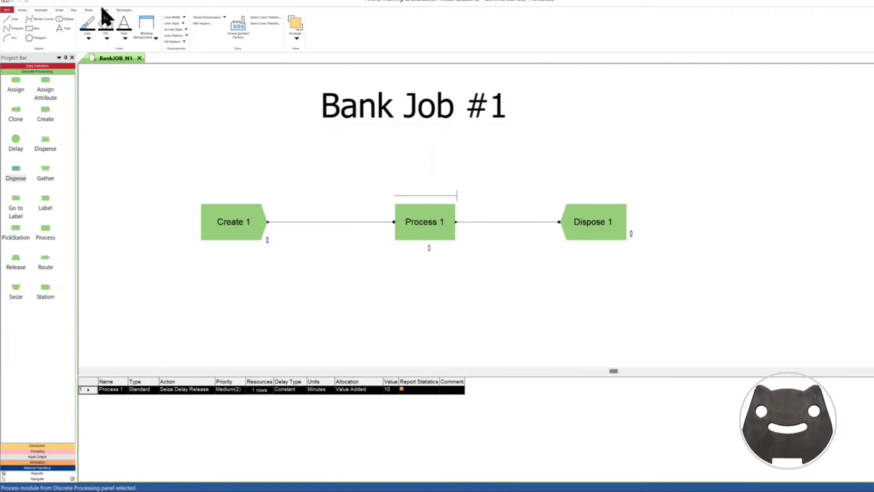
- In Run Setup, set Warm-up Period to 1 and Replication Length to 9 hours
click(72, 11)
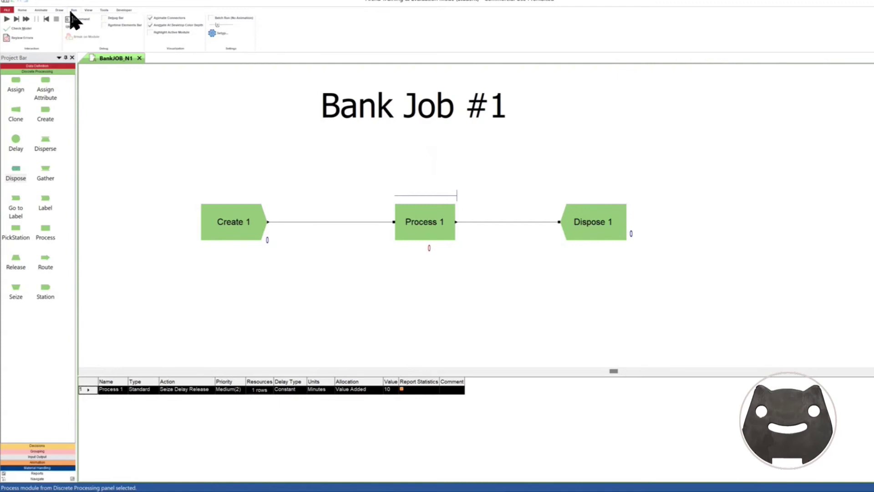
click(212, 33)
click(220, 59)
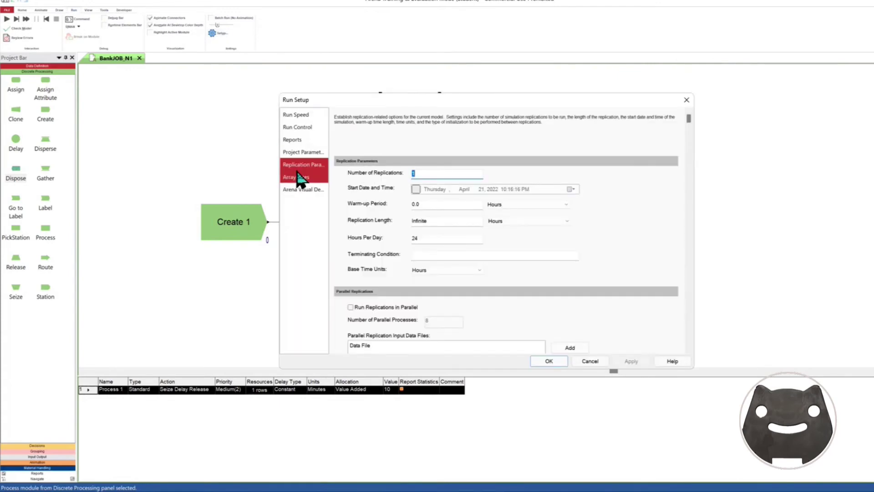
double_click(410, 204)
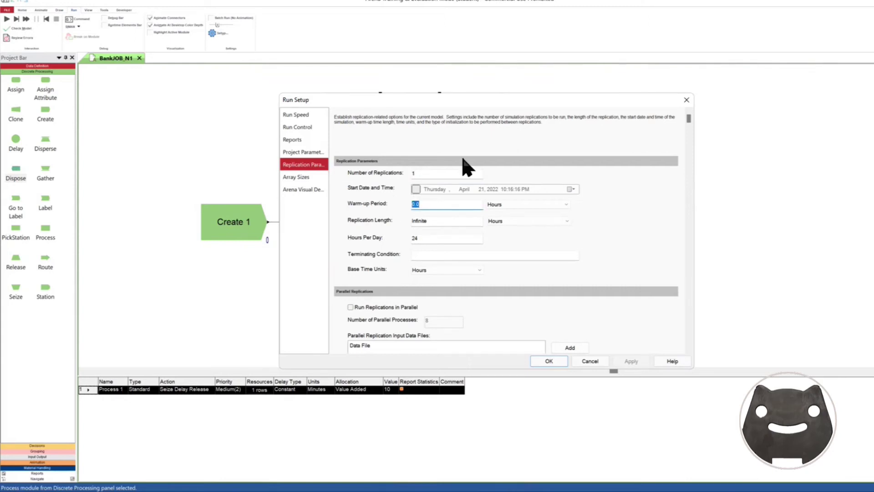
text(1)
click(454, 220)
double_click(454, 220)
text(9)
click(549, 361)
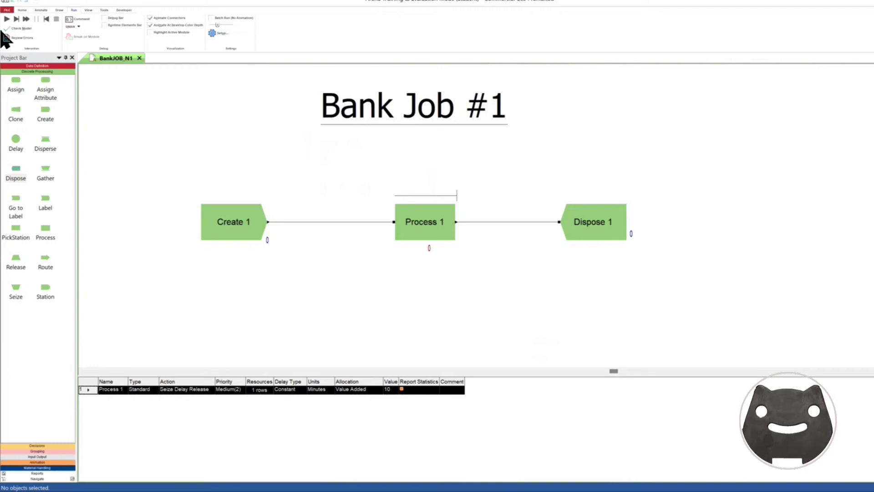
- Check the model, dismissing the provider warning and keeping the existing results database
click(25, 32)
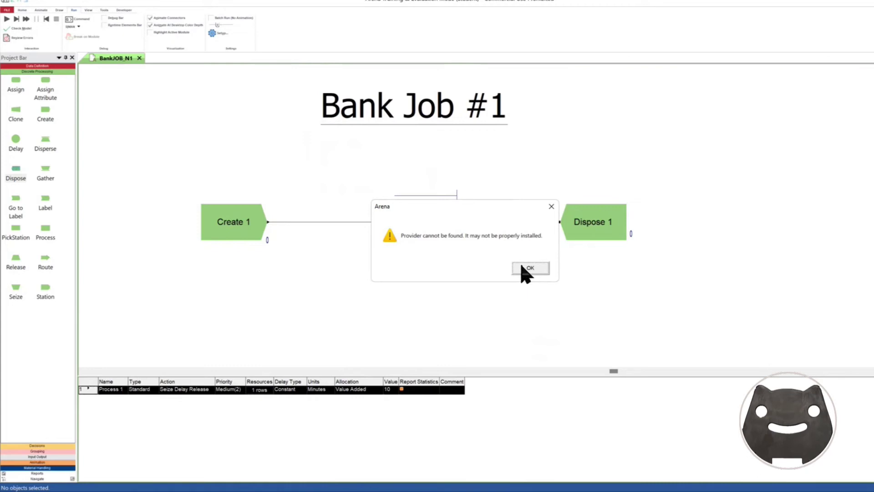
click(522, 267)
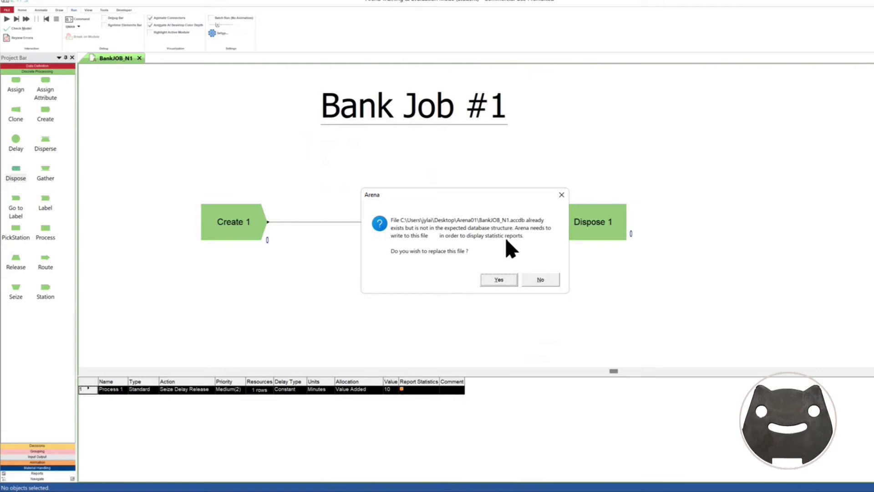
click(538, 281)
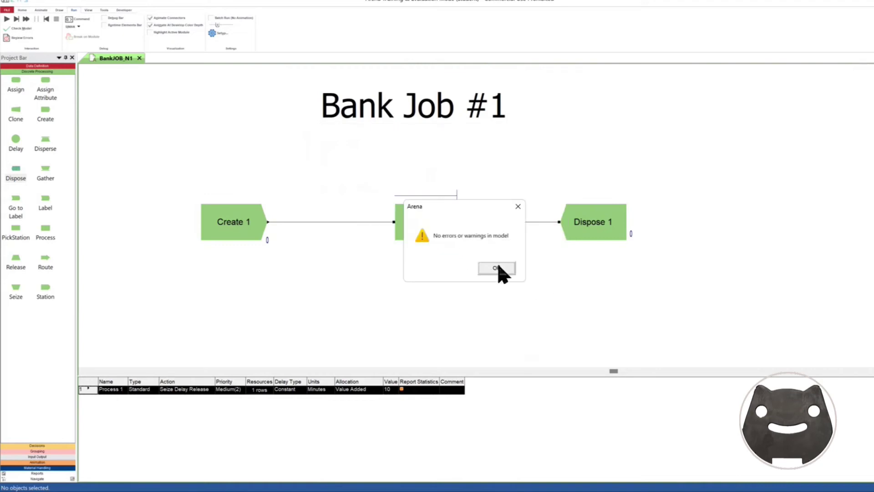
click(498, 268)
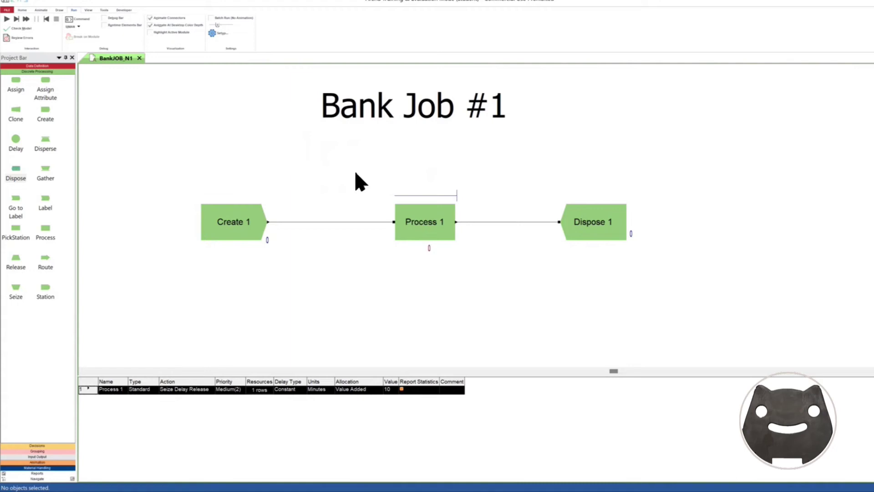
- Run the simulation, again keeping the existing results database file
click(6, 18)
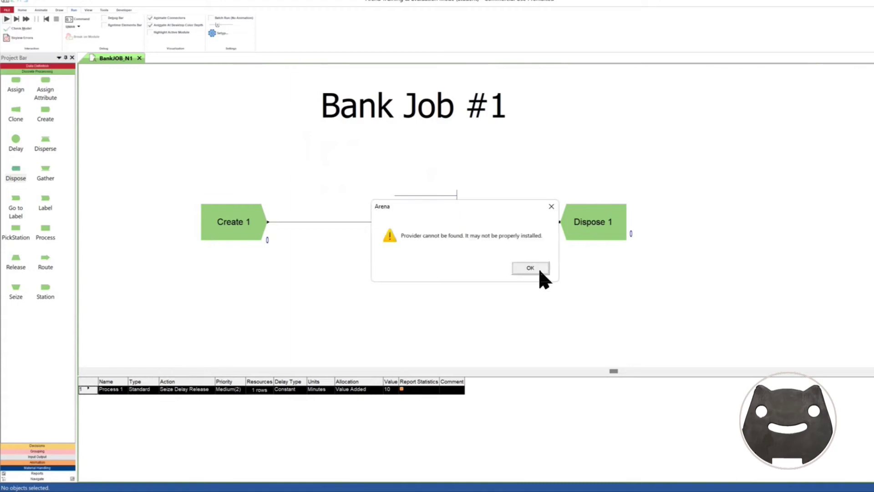
click(540, 272)
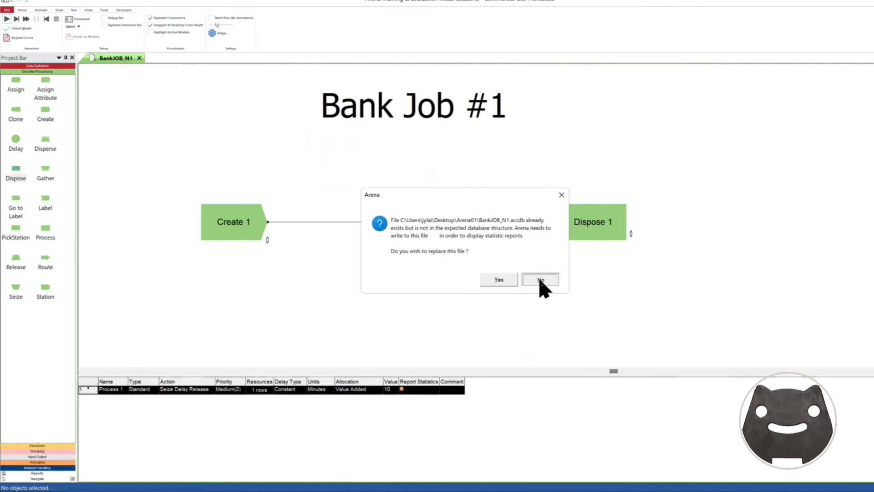
click(540, 276)
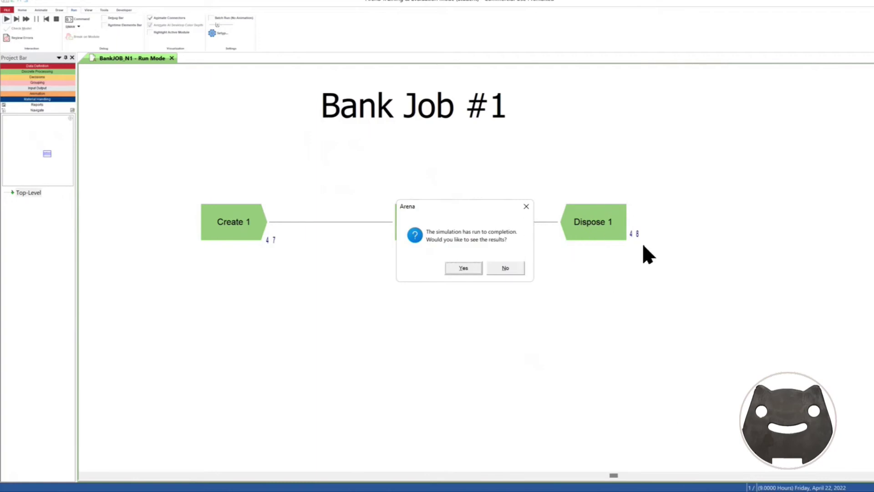
- Decline the results viewer, highlight Resource 1 utilization 1.0000 in Notepad, then return to Arena
click(505, 268)
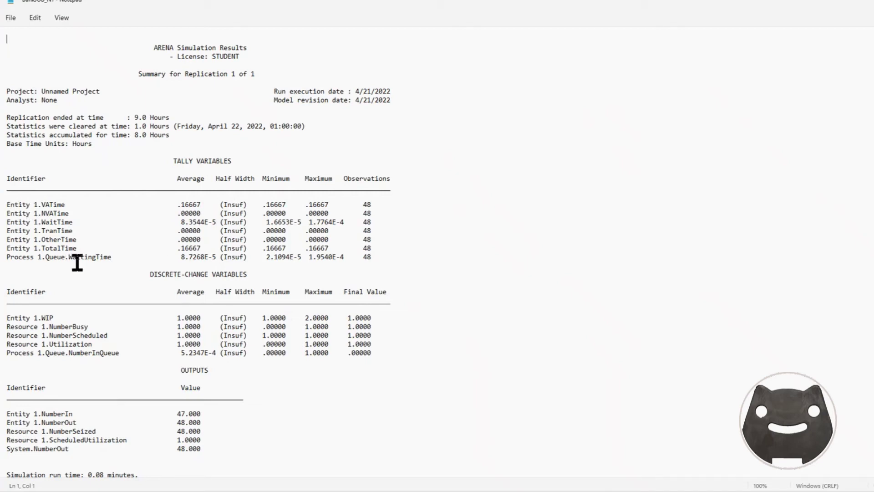
scroll(91, 270, down, 1)
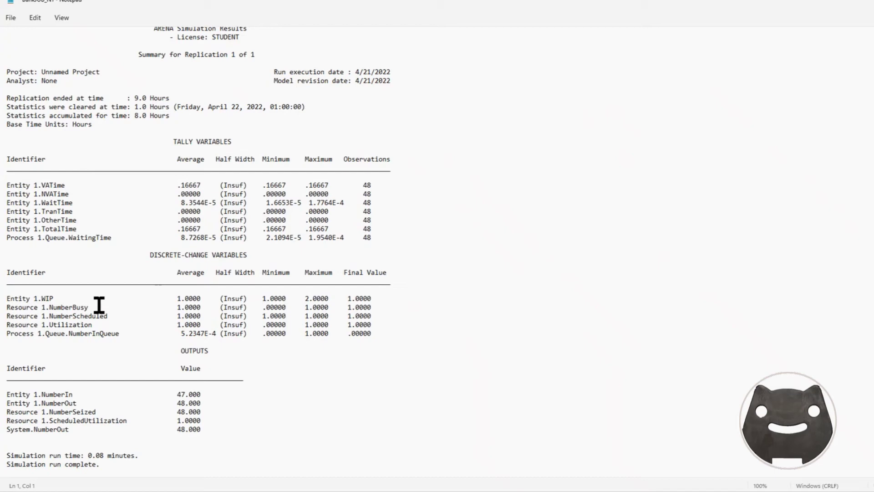
click(118, 318)
drag(170, 324, 231, 327)
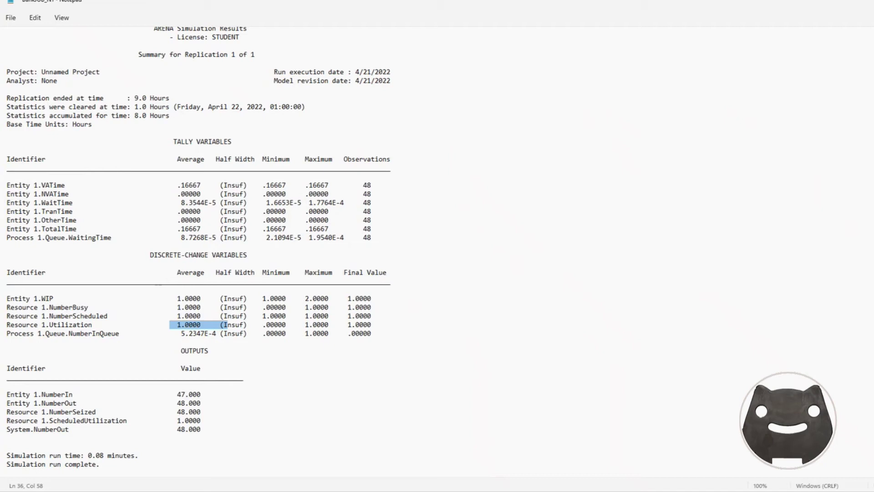
key(alt+F4)
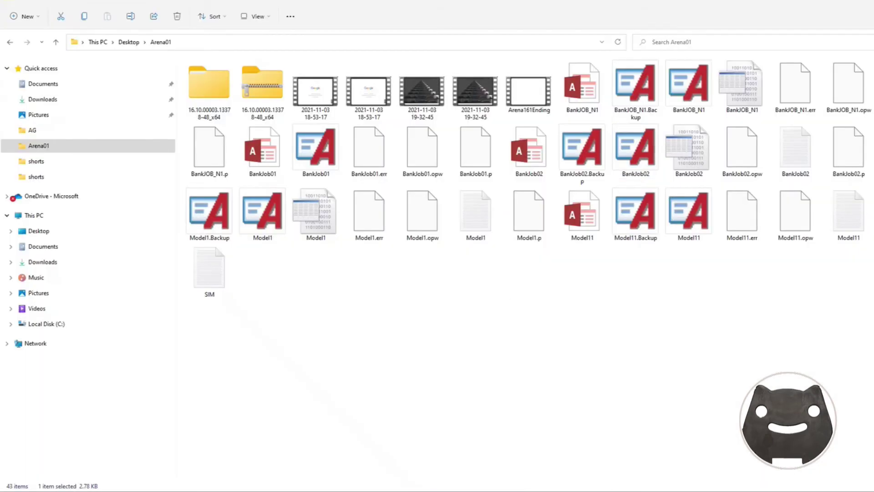
key(alt+Tab)
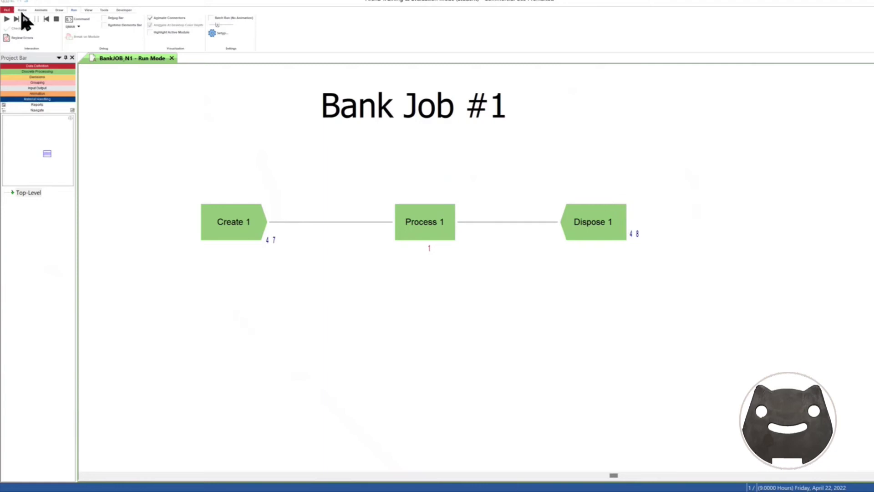
- Stop the run and change Create 1 to Random (Expo) arrivals with value 5
click(57, 19)
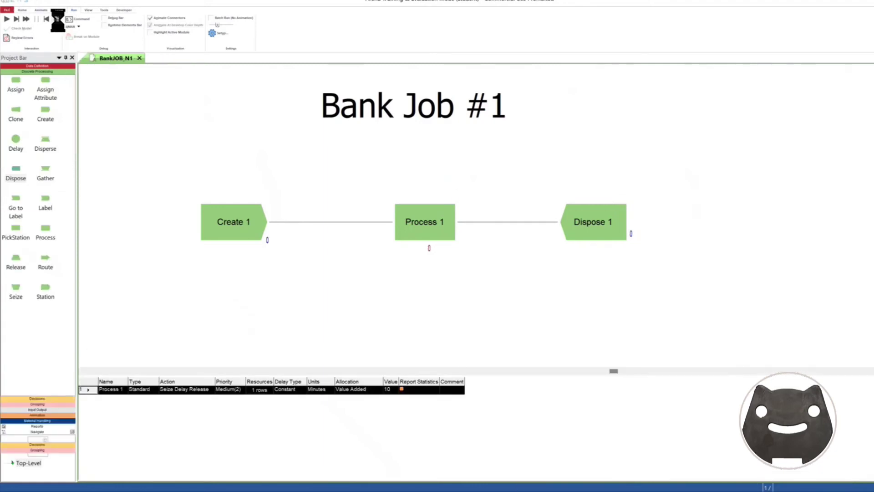
click(245, 238)
double_click(244, 238)
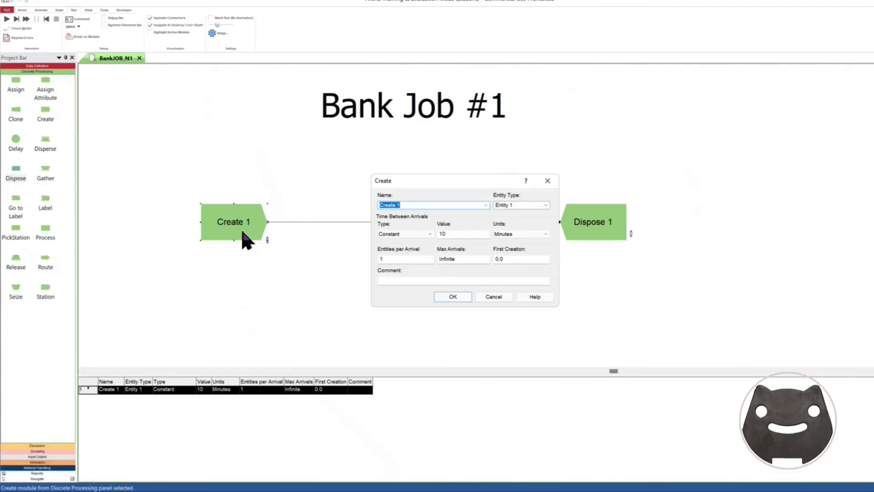
click(423, 233)
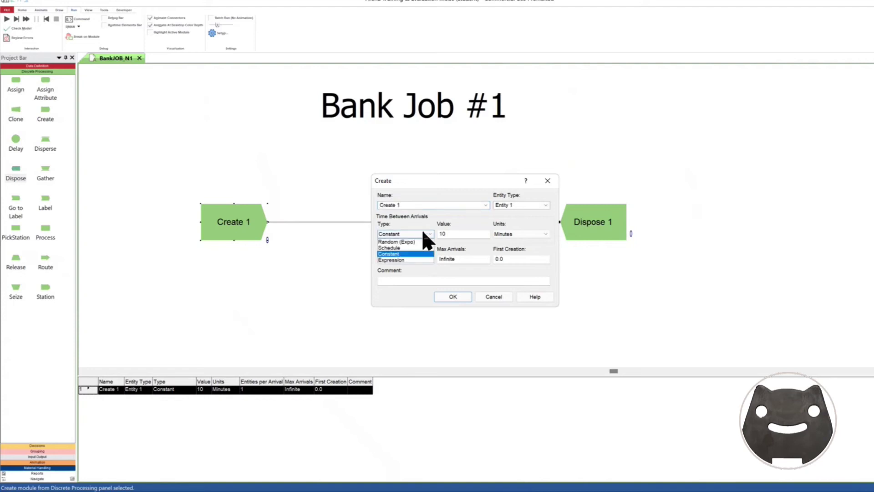
click(395, 260)
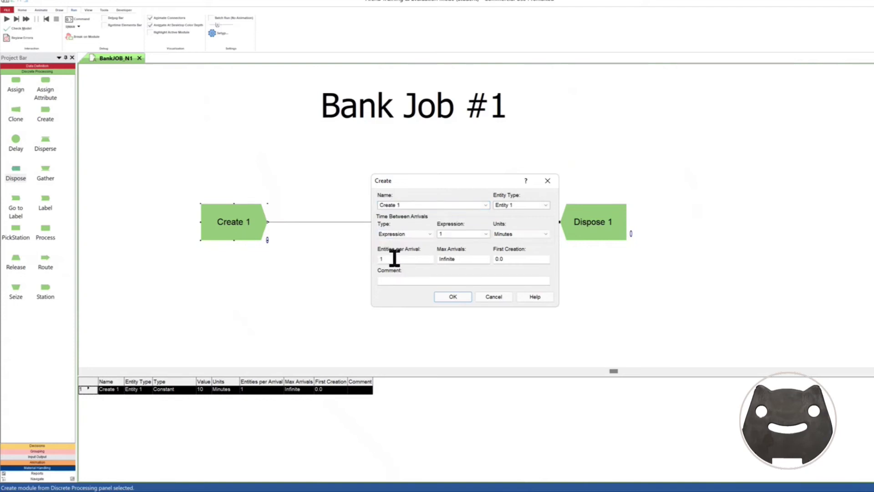
click(419, 233)
click(410, 242)
click(449, 235)
key(BackSpace)
key(BackSpace)
text(5)
click(458, 296)
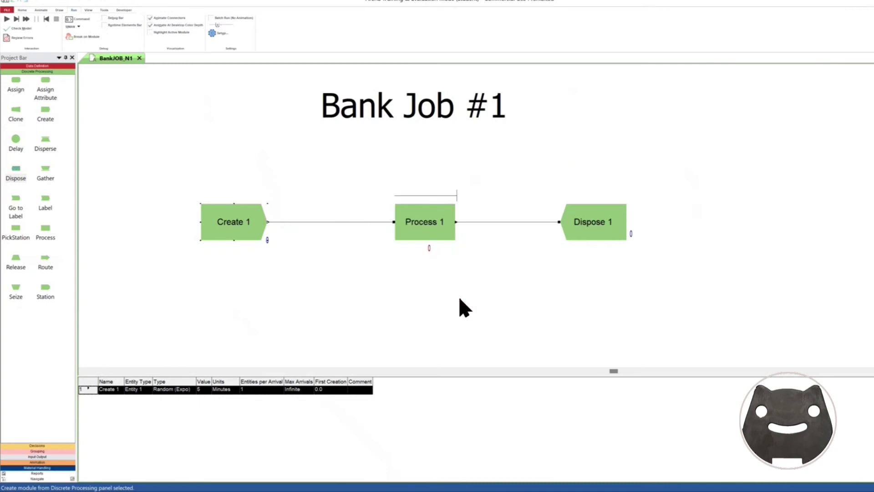
click(367, 315)
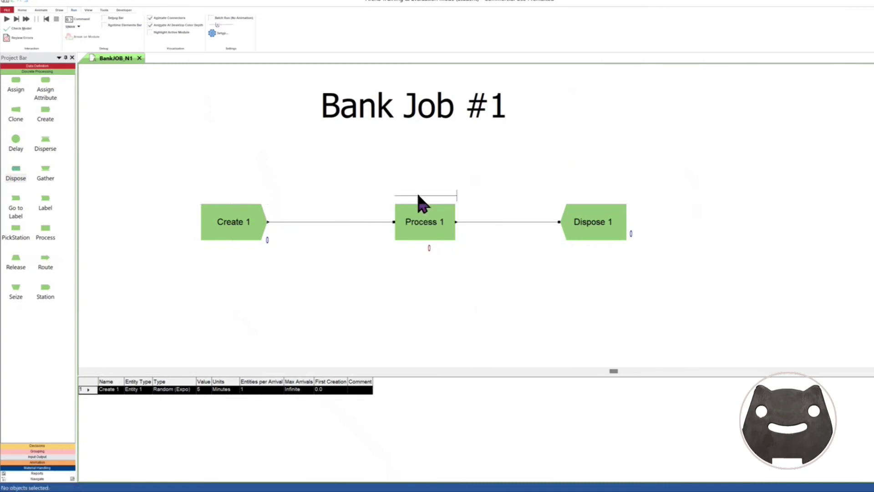
click(395, 198)
- Stretch the Process 1 queue line left and set Entity 1's Initial Picture to Picture.Person
drag(395, 196, 267, 192)
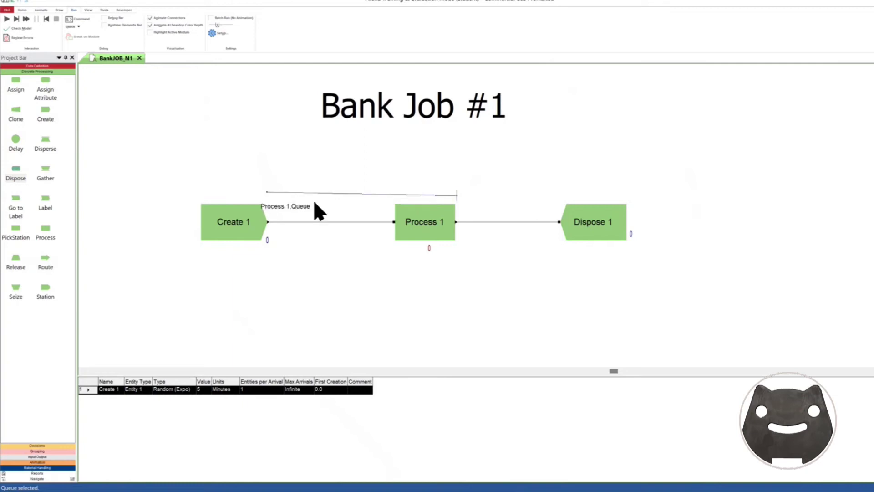
click(15, 66)
click(15, 106)
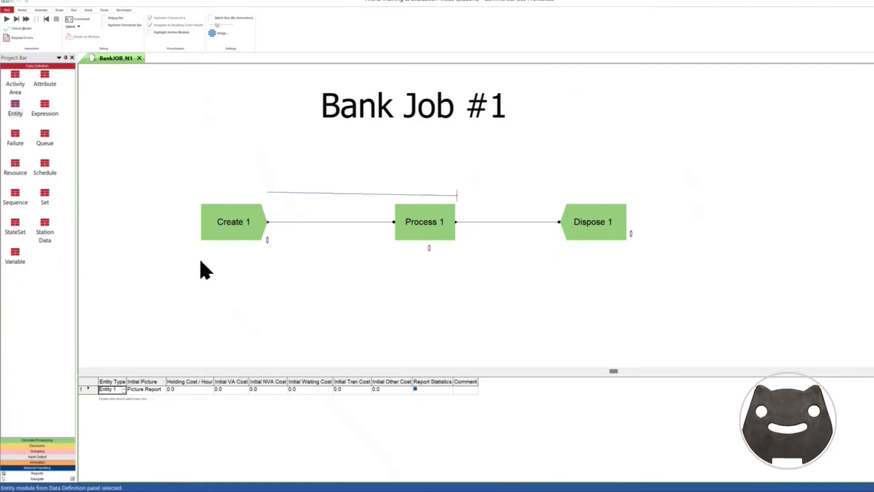
click(160, 389)
click(164, 390)
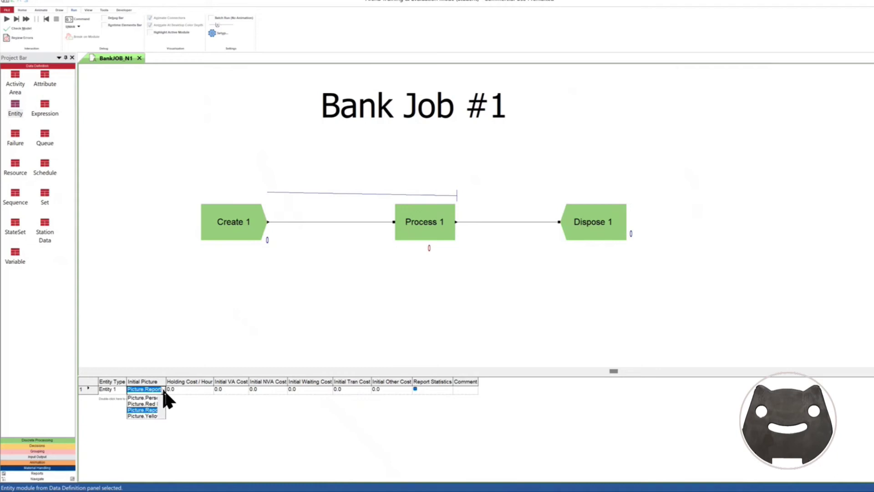
click(172, 380)
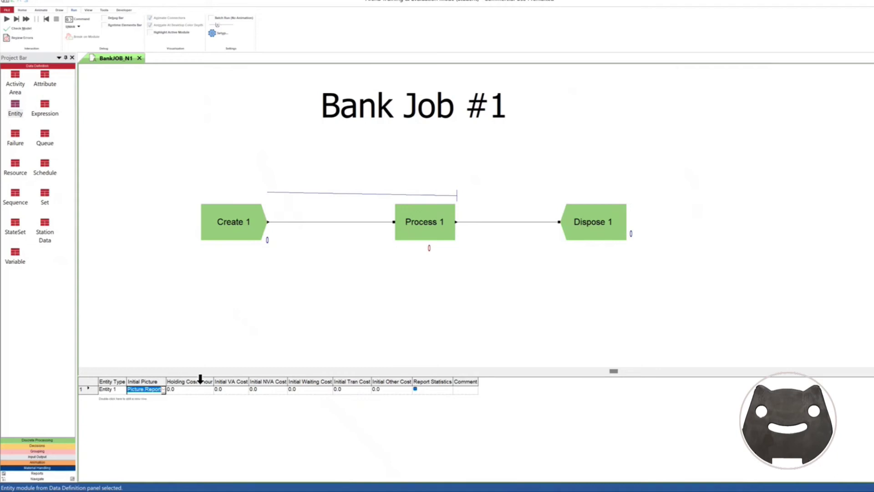
drag(167, 382, 204, 382)
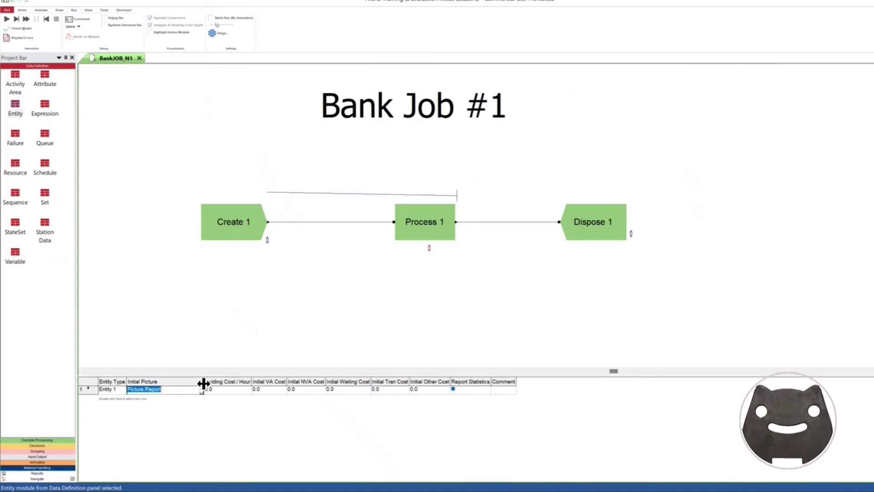
click(201, 390)
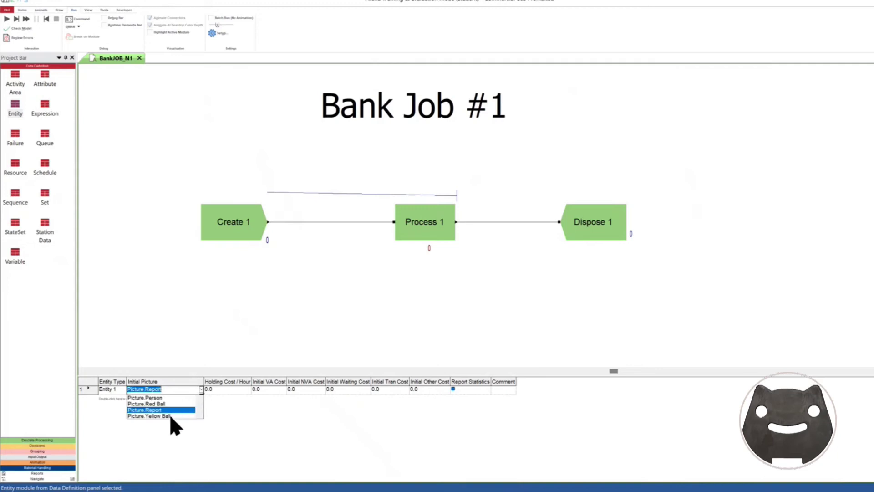
click(159, 397)
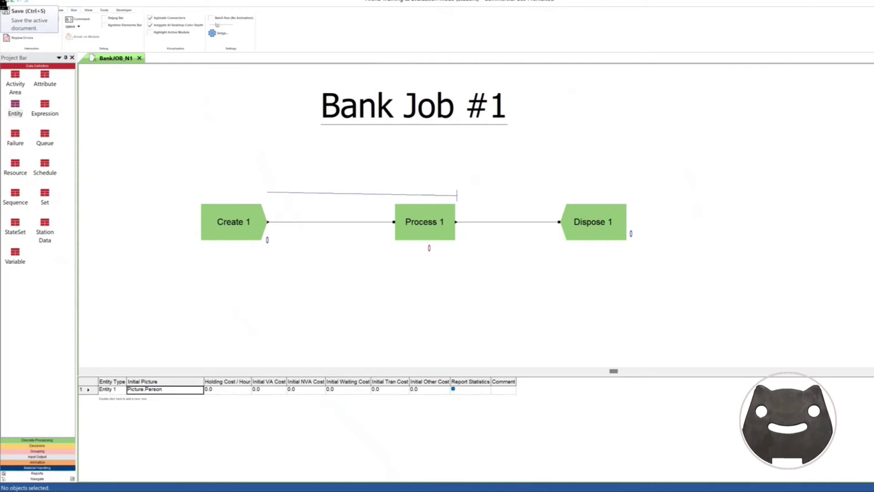
- Run the Bank Job #1 model without replacing the results database or viewing results
click(6, 19)
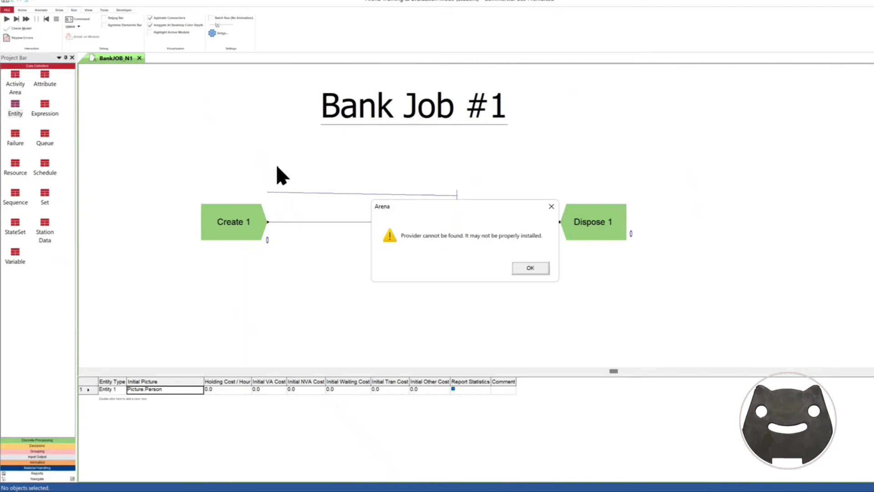
click(541, 267)
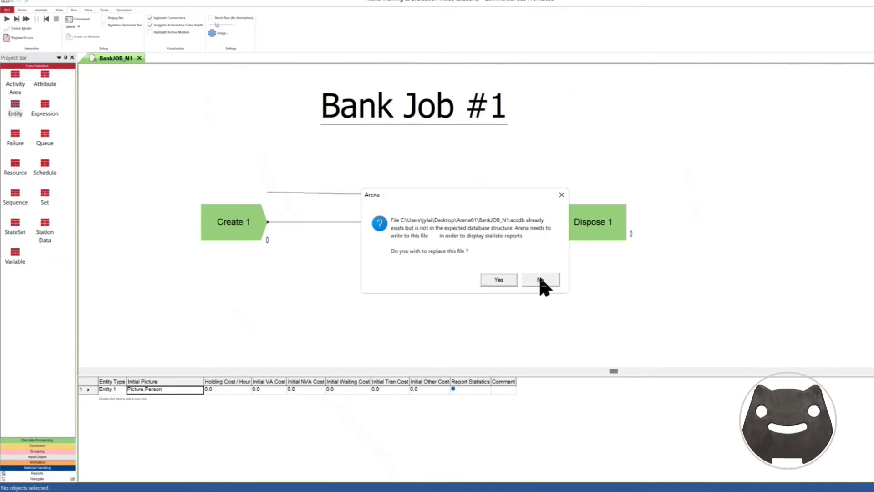
click(540, 279)
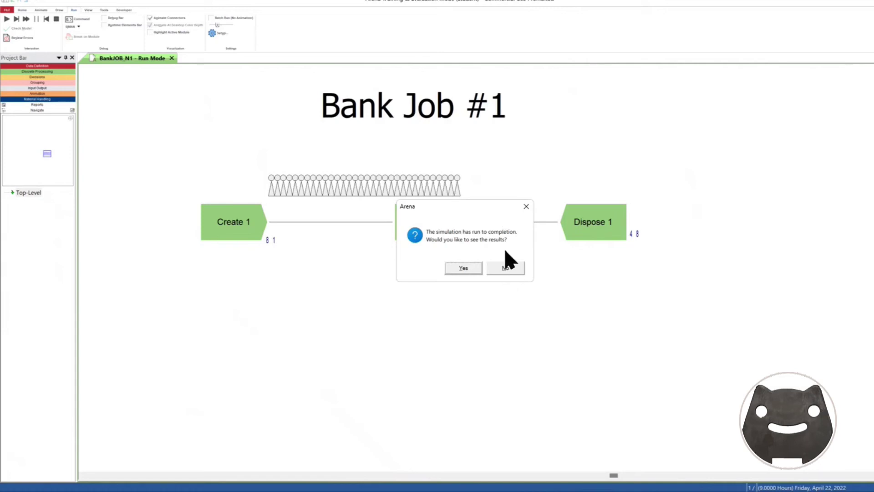
click(505, 269)
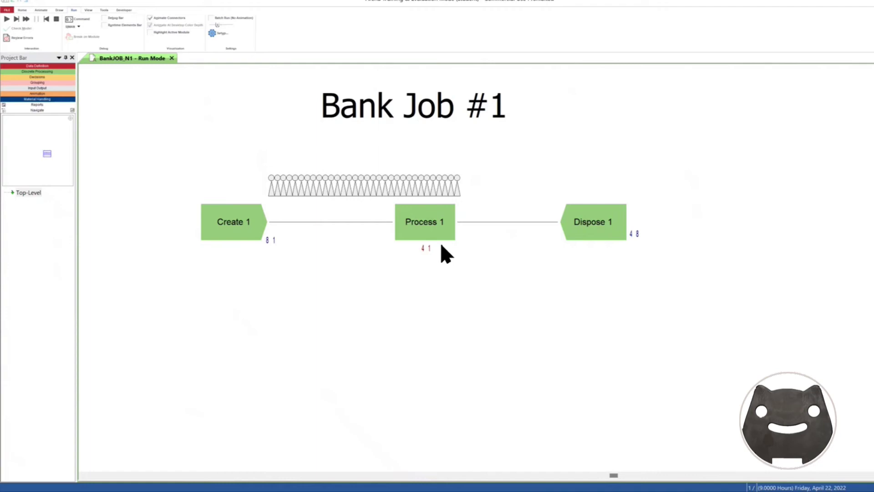
- Check the Create 1 and Process 1 settings during the run, then end the run
double_click(240, 239)
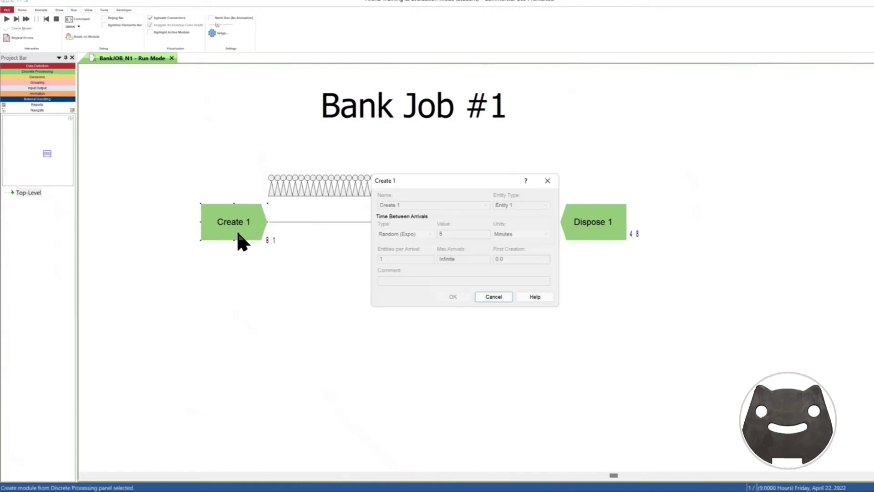
click(495, 297)
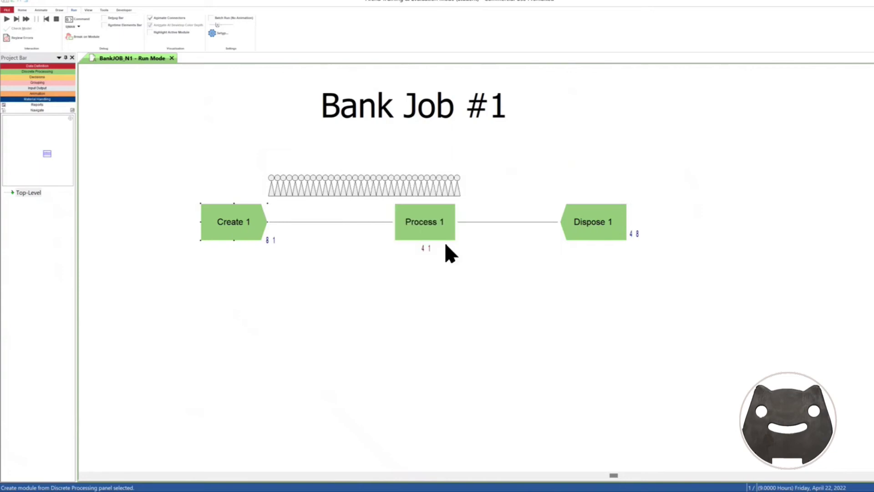
click(424, 233)
double_click(423, 231)
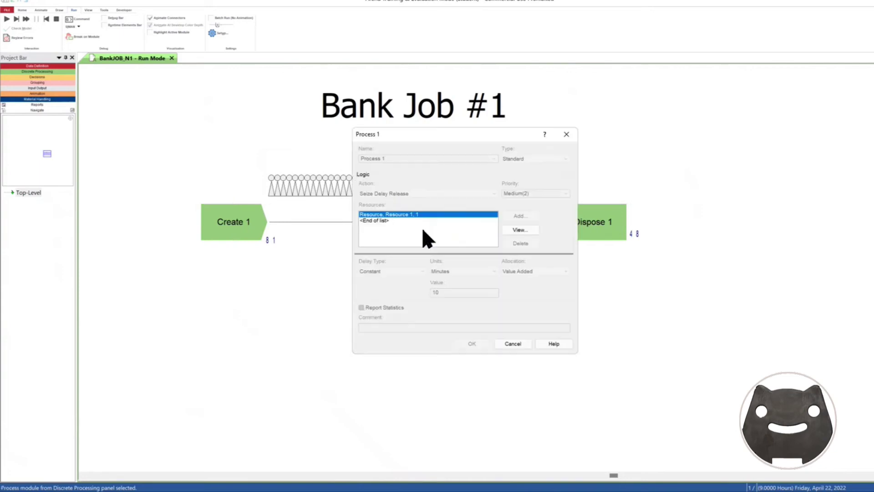
click(526, 342)
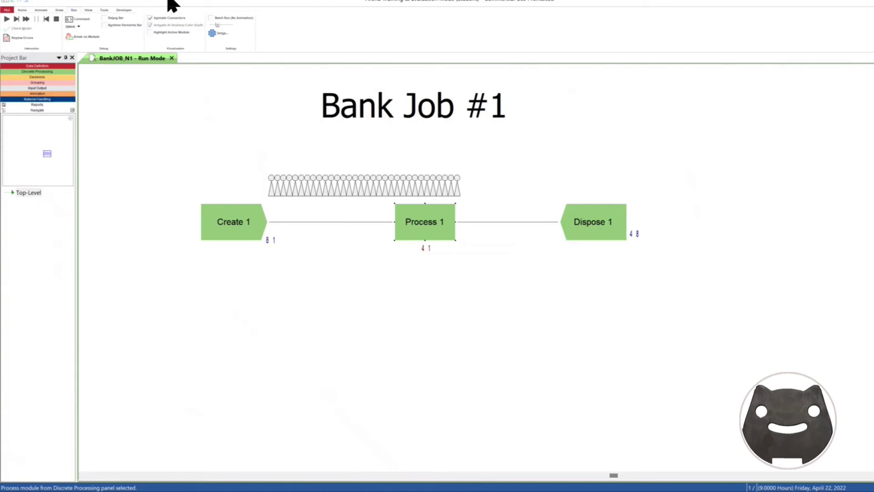
click(61, 22)
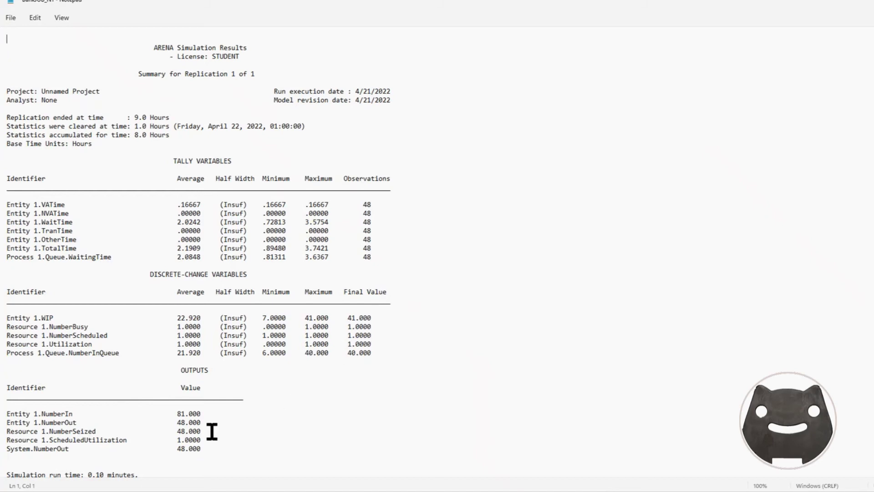
drag(173, 414, 223, 413)
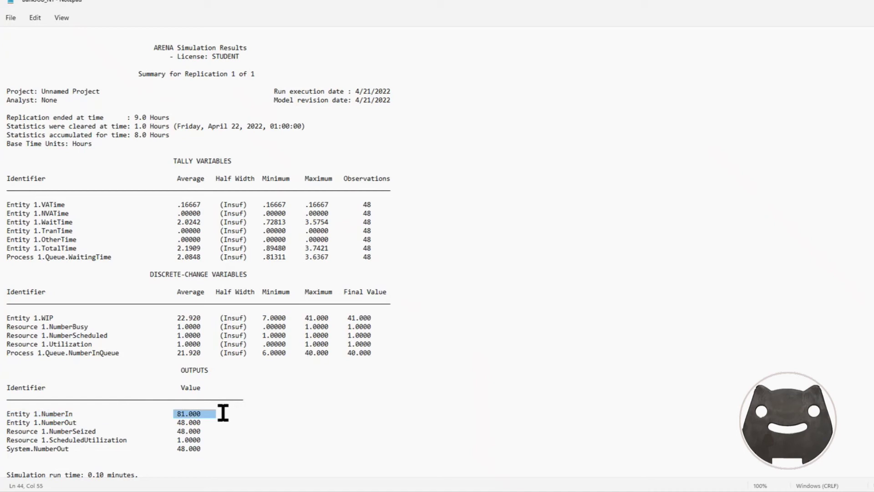
click(178, 413)
scroll(172, 460, down, 1)
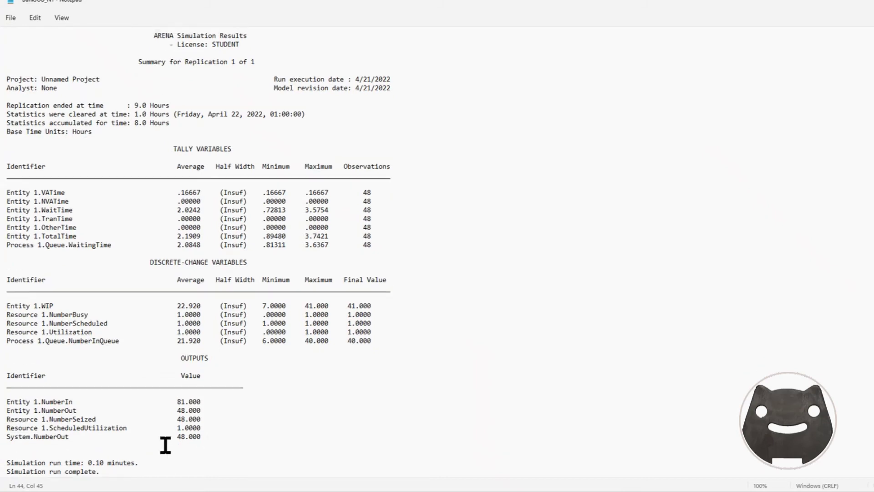
scroll(166, 445, up, 1)
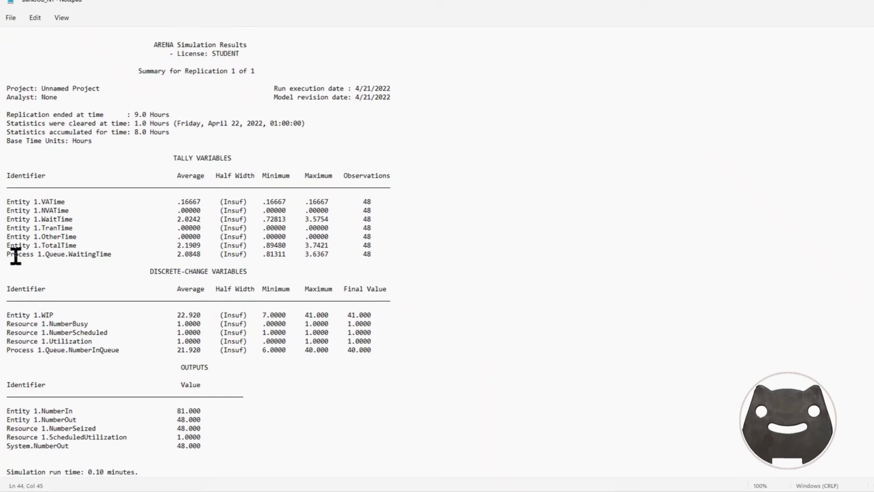
drag(9, 254, 220, 256)
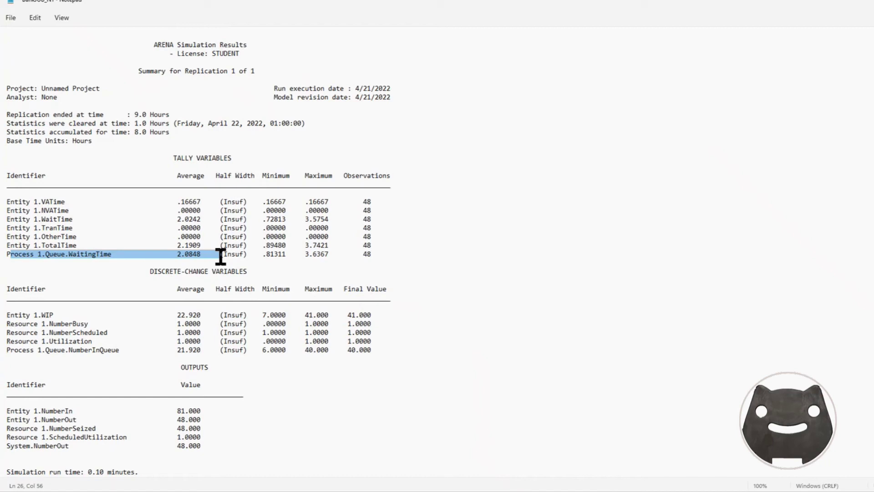
drag(18, 350, 214, 349)
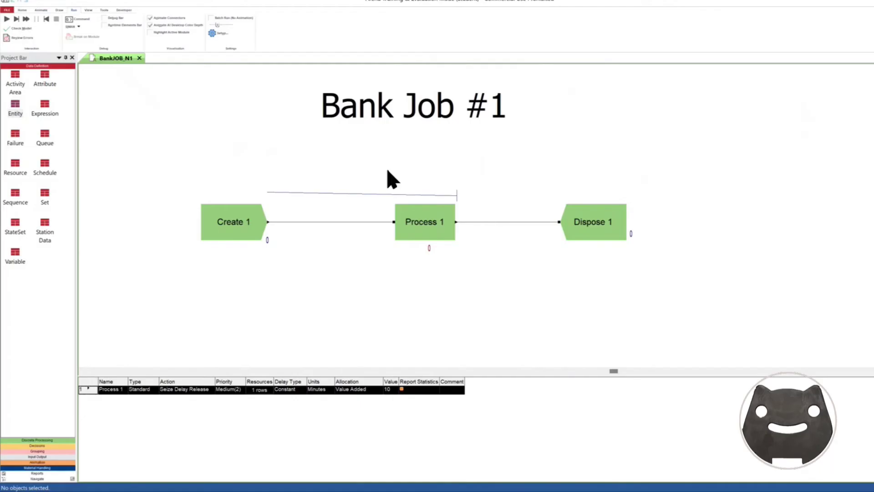
- Review the Process 1 settings without changing them
double_click(419, 229)
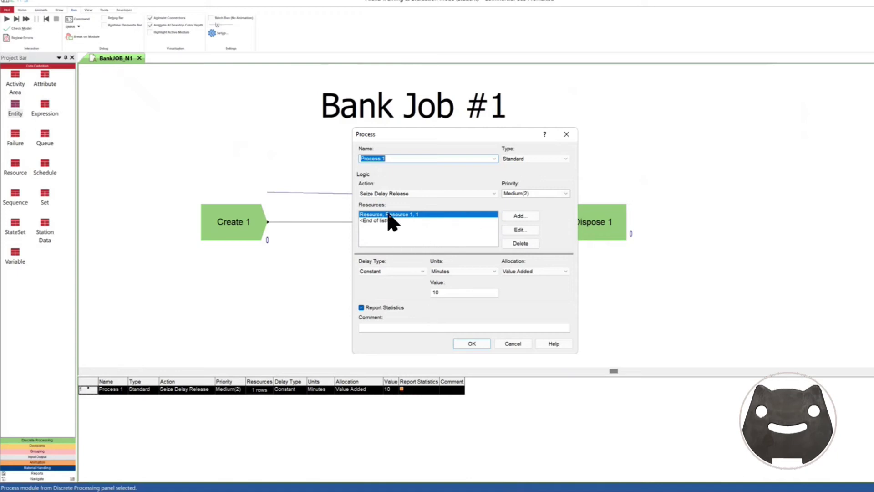
click(513, 345)
click(126, 119)
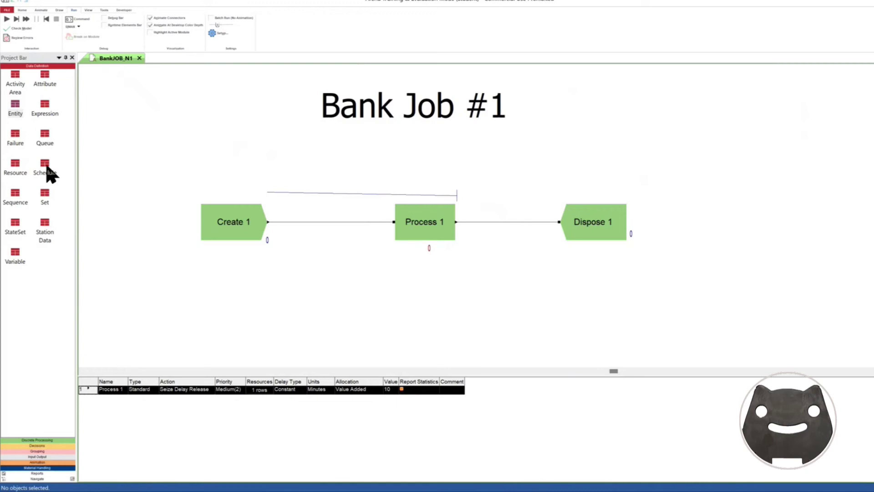
- Change Resource 1's capacity from 1 to 2 and rerun the simulation
click(13, 172)
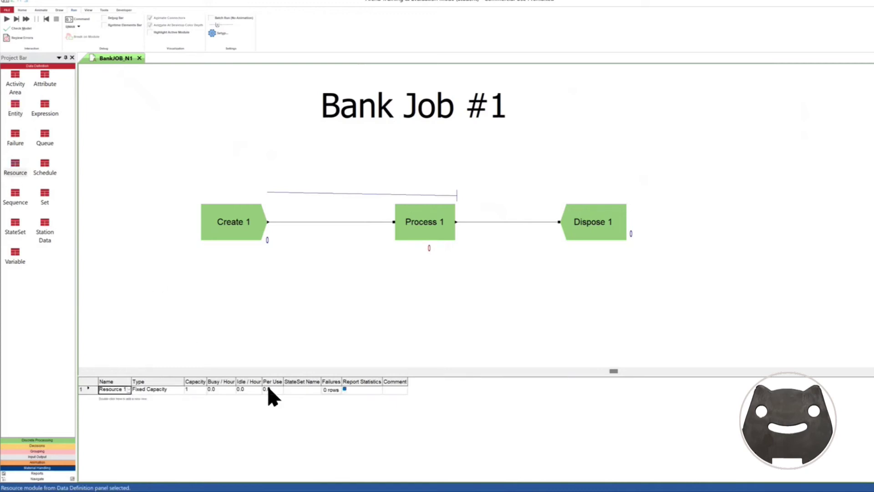
click(189, 391)
click(205, 391)
text(2)
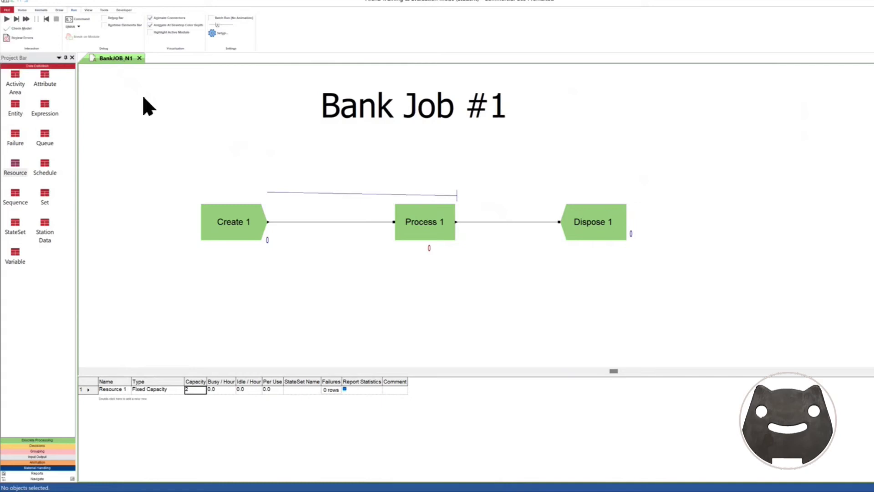
click(7, 19)
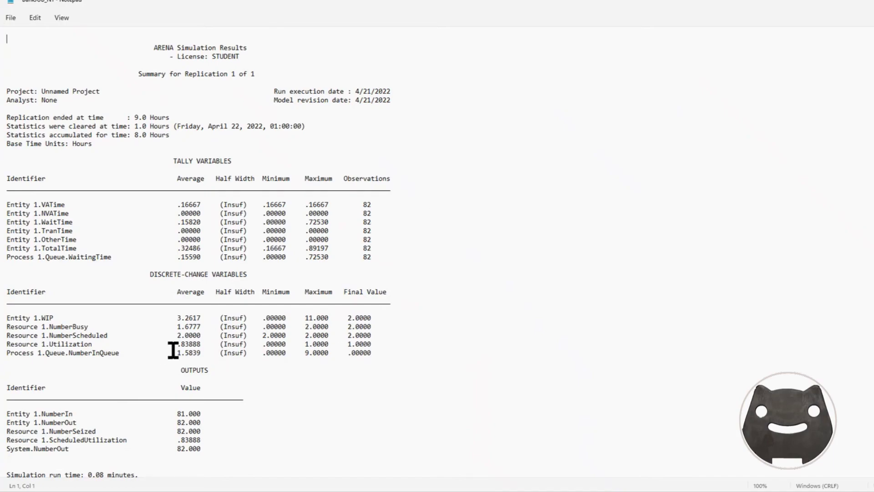
- Highlight the average queue length 1.5839 and average waiting time .15590 in the report
drag(177, 353, 206, 355)
click(177, 258)
drag(180, 258, 206, 258)
scroll(230, 353, down, 1)
scroll(230, 355, up, 1)
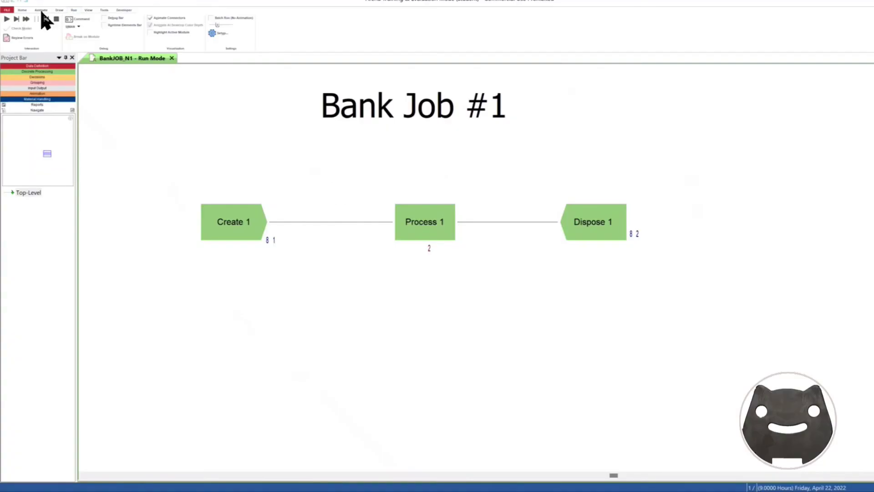
- Stop the run, set Resource 1's capacity to 3, and rerun with F5
click(56, 19)
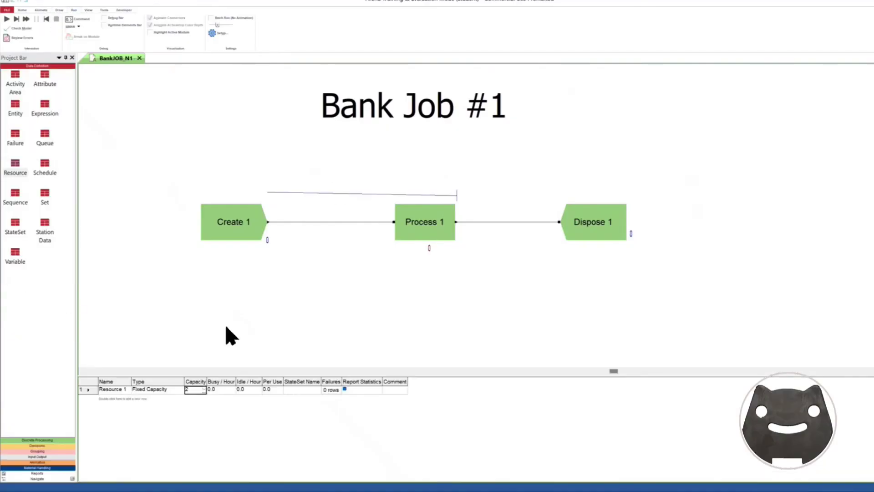
click(203, 391)
click(191, 390)
key(F5)
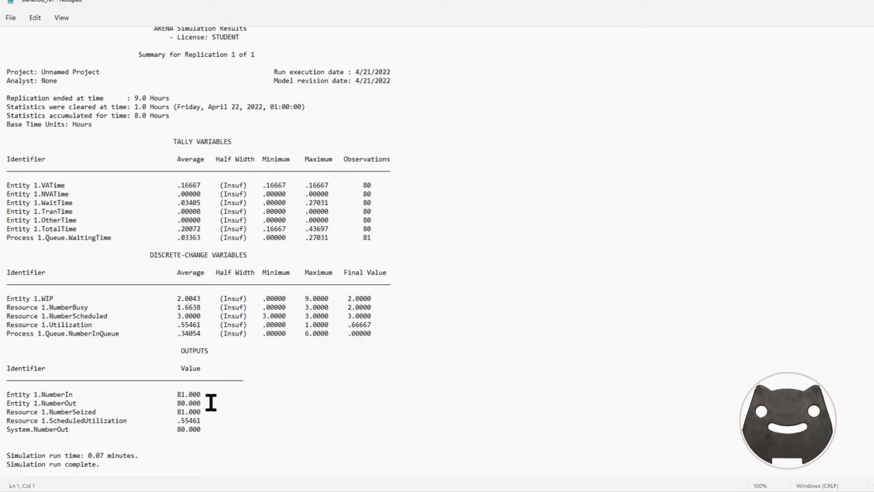
- Highlight the NumberIn/NumberOut results and the new average waiting time .03363
drag(211, 402, 113, 397)
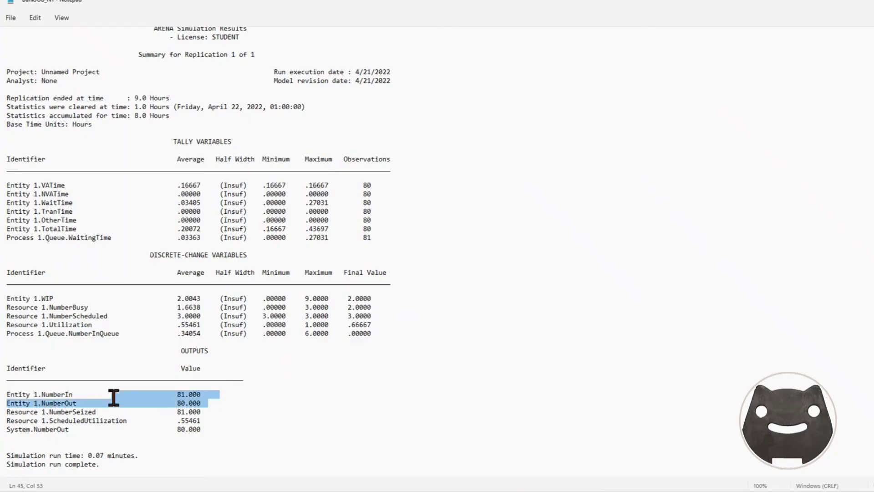
click(178, 403)
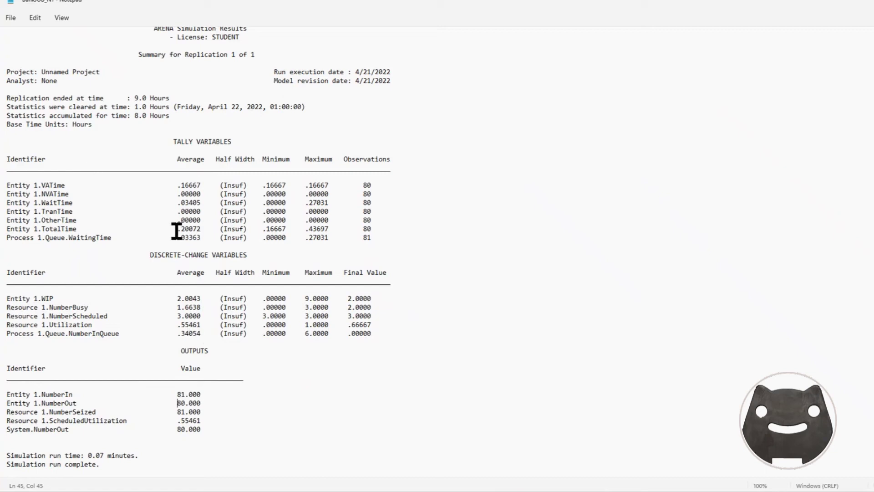
drag(176, 237, 201, 238)
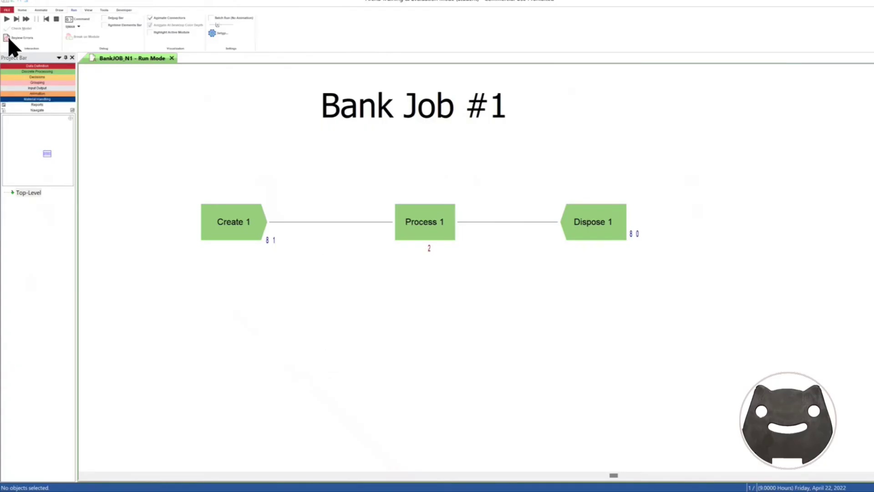
- End the run and paste a copy of the Create–Process–Dispose flow below the original
click(56, 18)
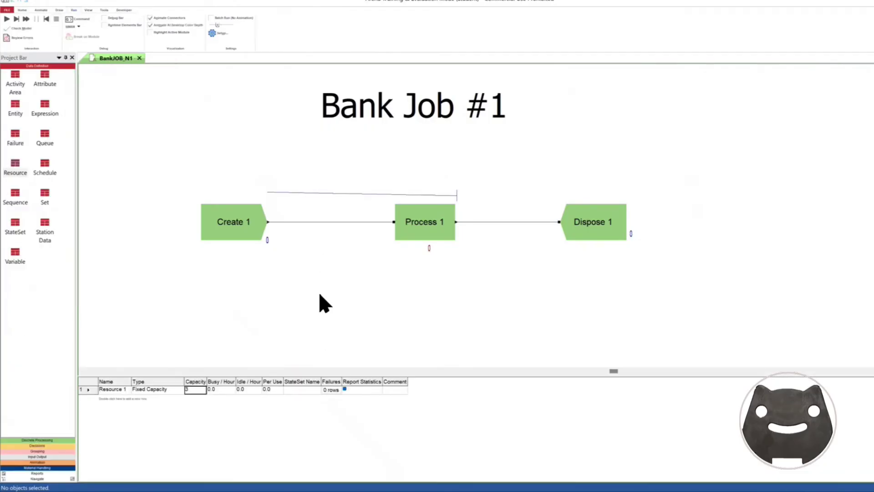
drag(154, 149, 665, 269)
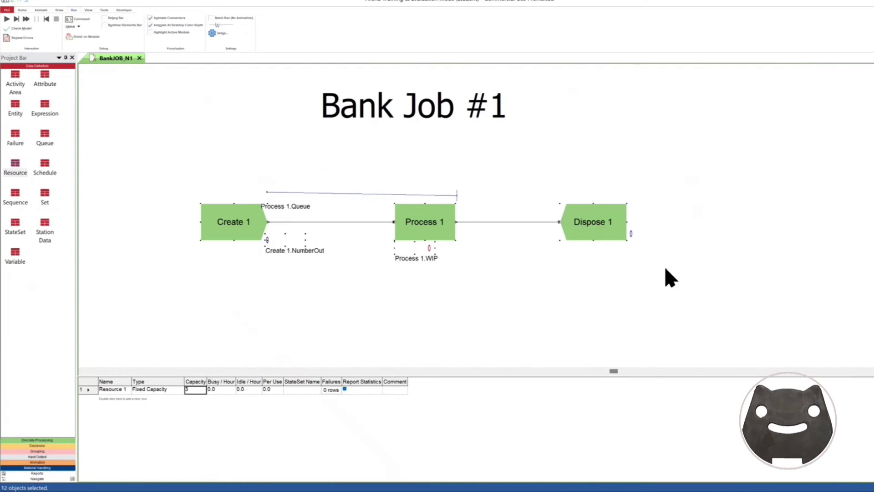
scroll(614, 272, down, 4)
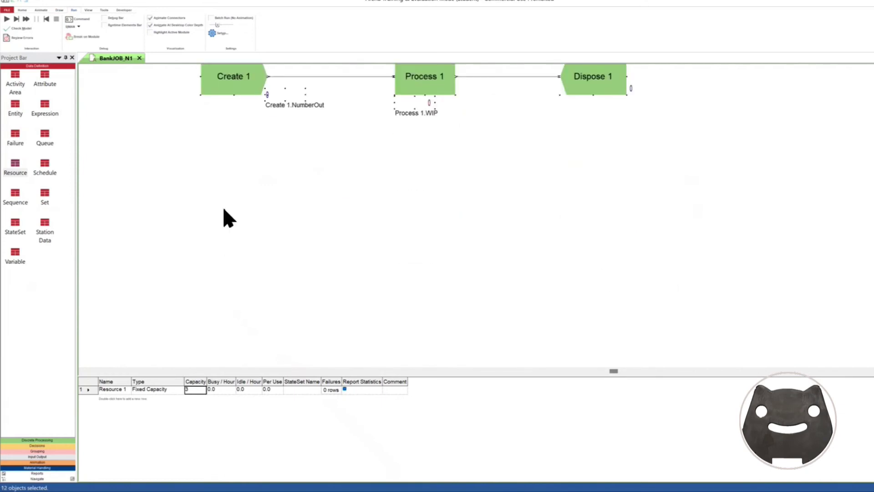
click(219, 151)
key(ctrl+v)
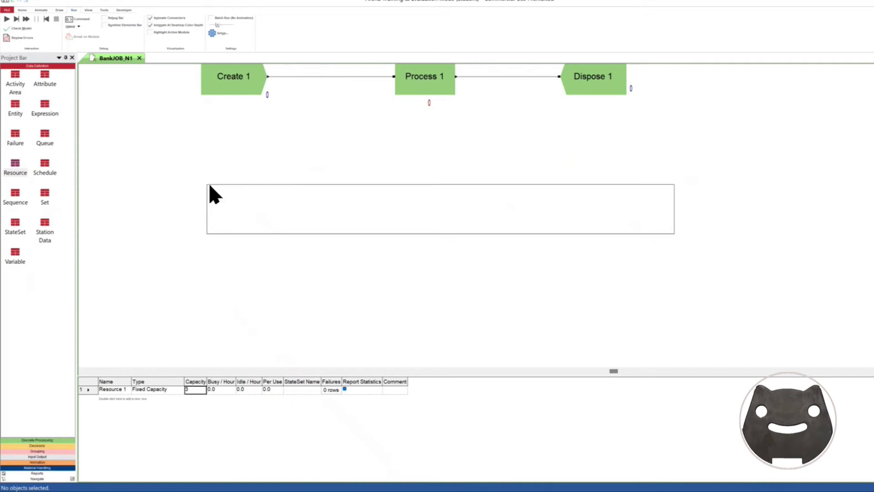
click(208, 183)
- Set Create 2's Entity Type to Entity 2
double_click(240, 210)
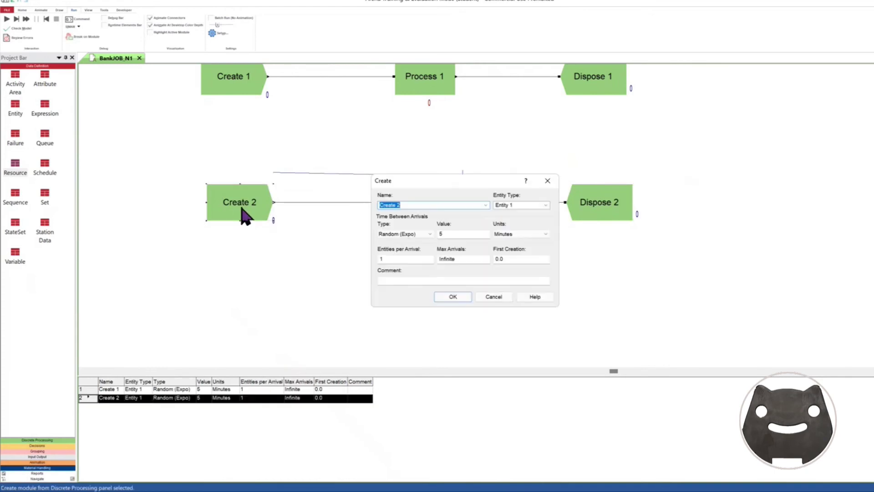
click(545, 206)
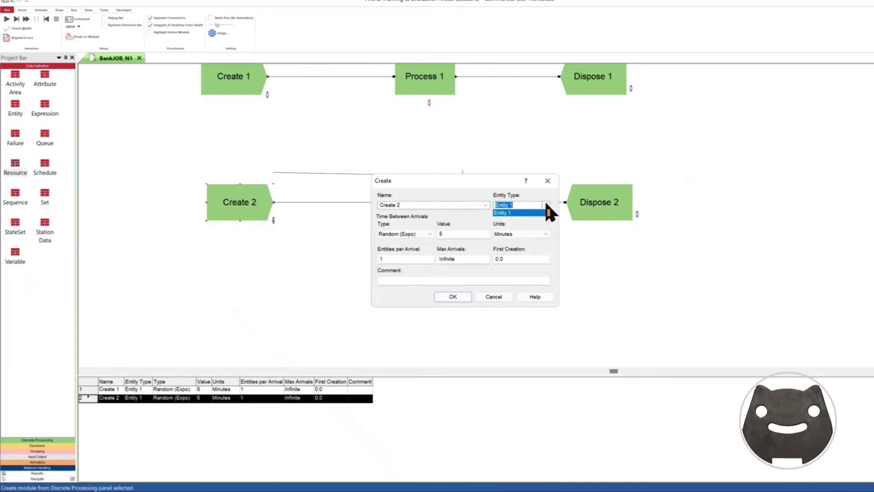
click(541, 211)
click(524, 207)
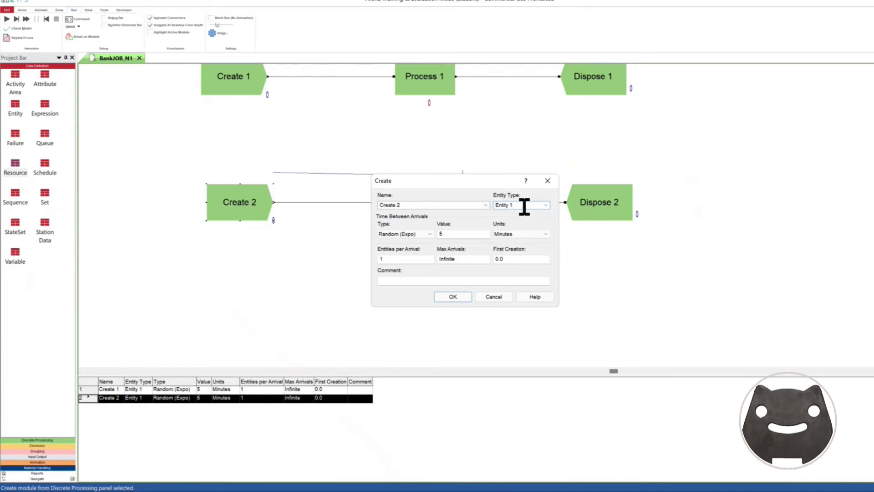
text(2)
key(Return)
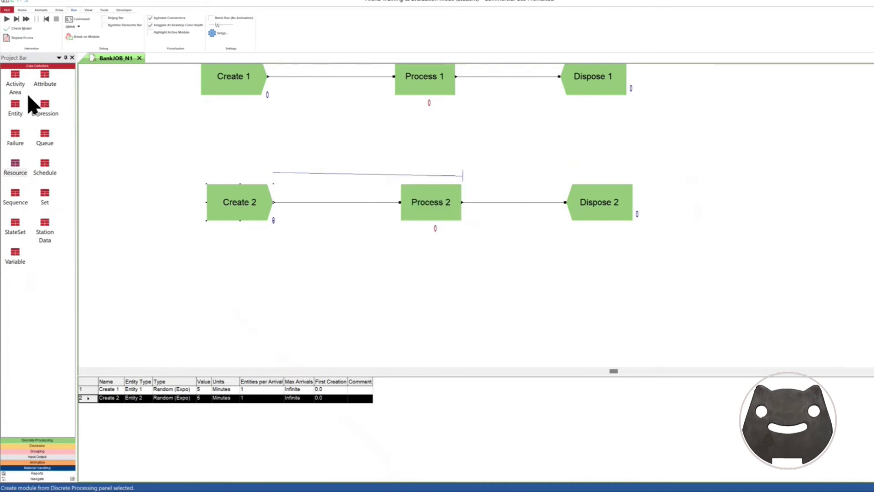
- Give Entity 2 the initial picture Picture.Red Ball in the Entity table
click(21, 111)
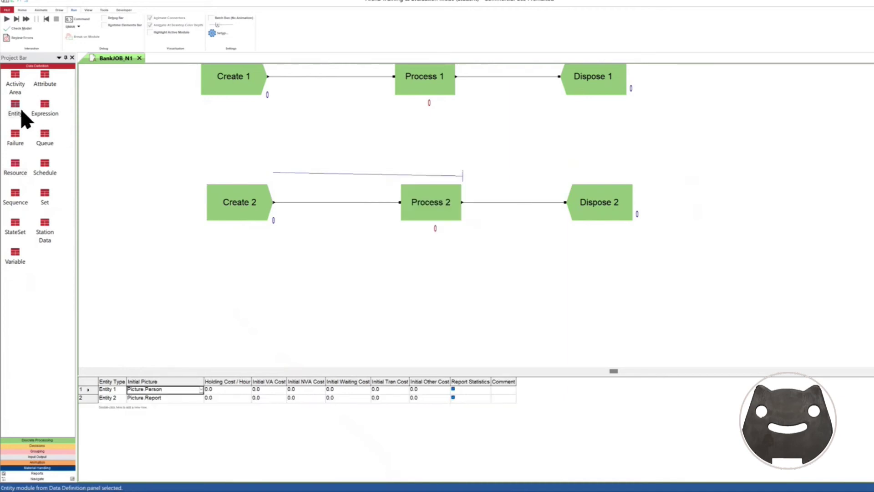
click(187, 398)
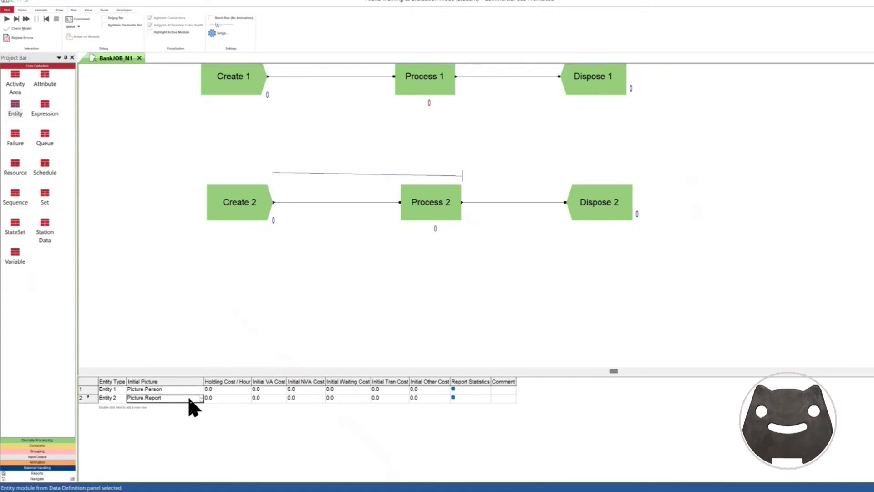
click(196, 398)
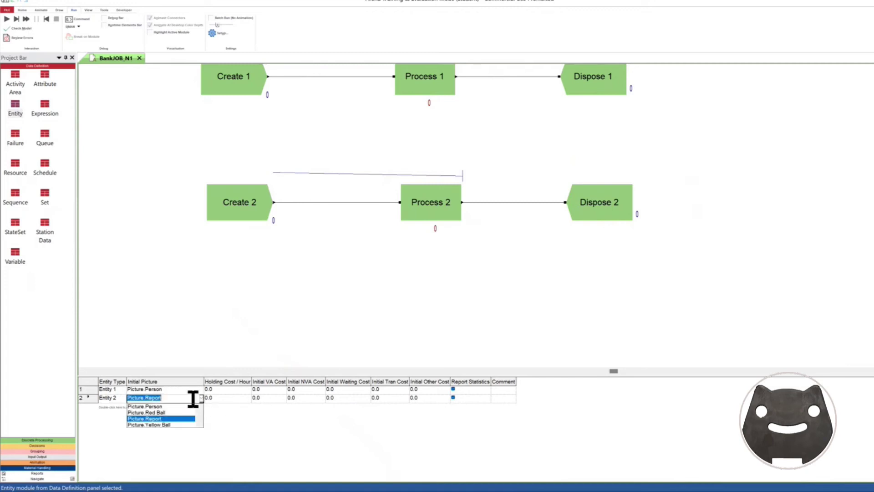
click(173, 412)
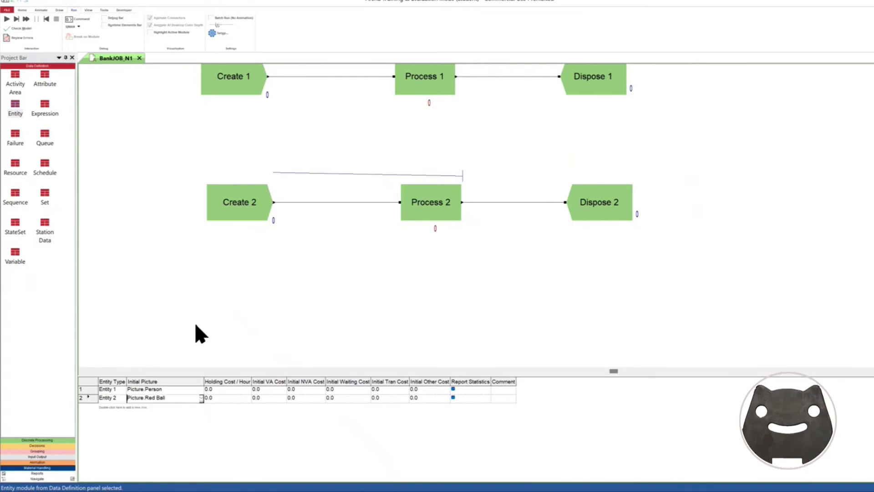
- Make Process 2 seize Resource 2 instead of Resource 1
double_click(427, 191)
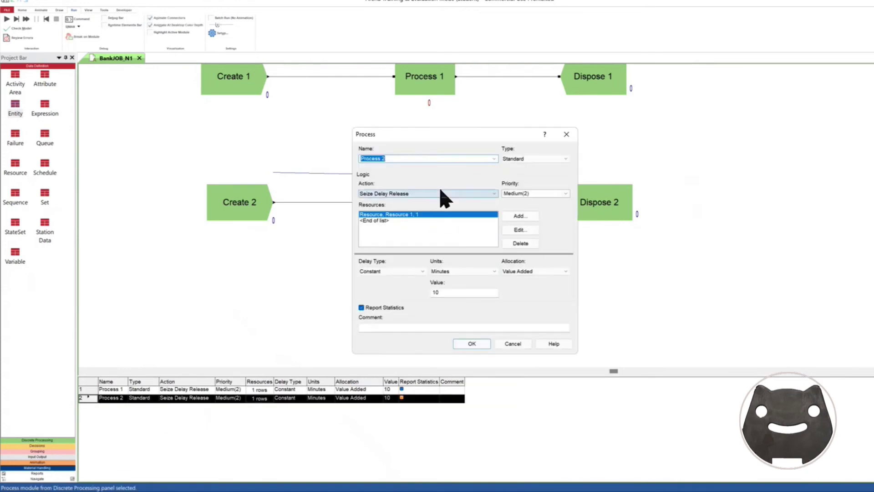
click(520, 230)
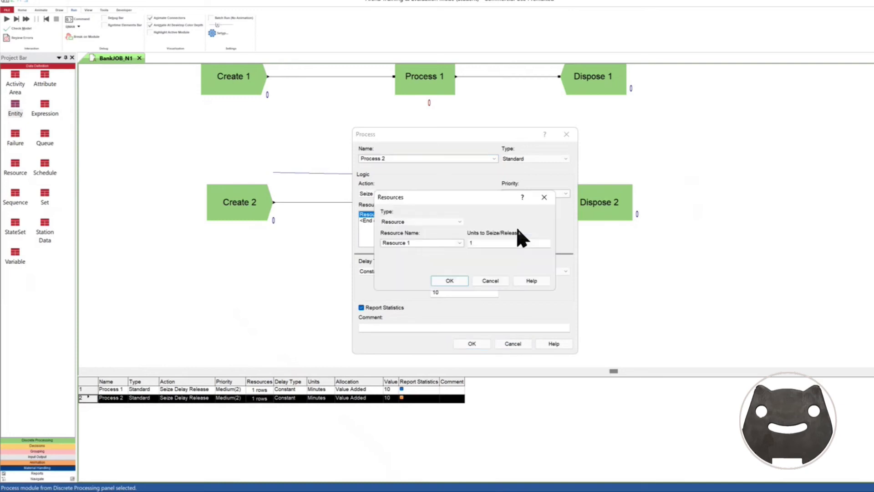
double_click(438, 243)
text(2)
click(458, 280)
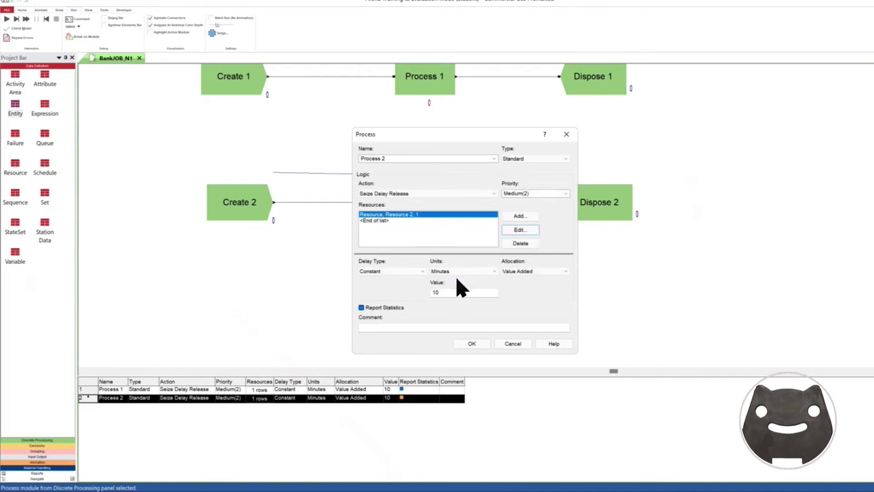
click(472, 344)
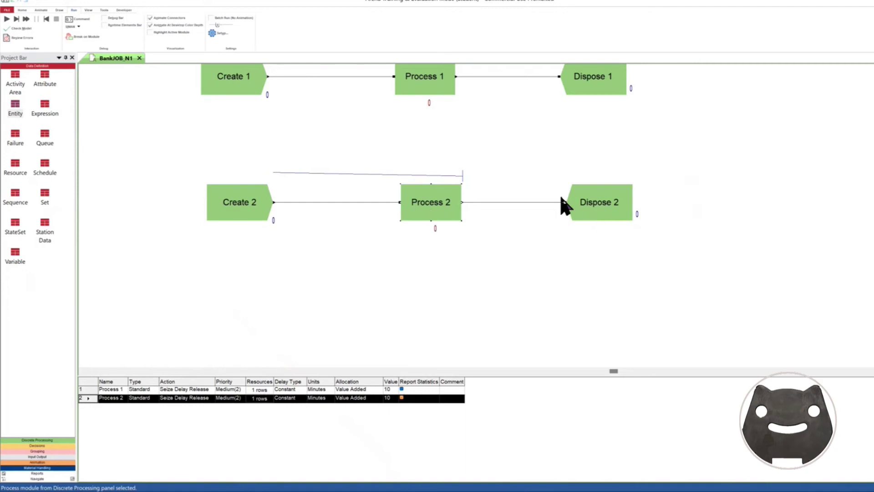
- Shift Process 2 and Dispose 2 further right on the canvas
drag(610, 208, 640, 204)
drag(425, 203, 455, 202)
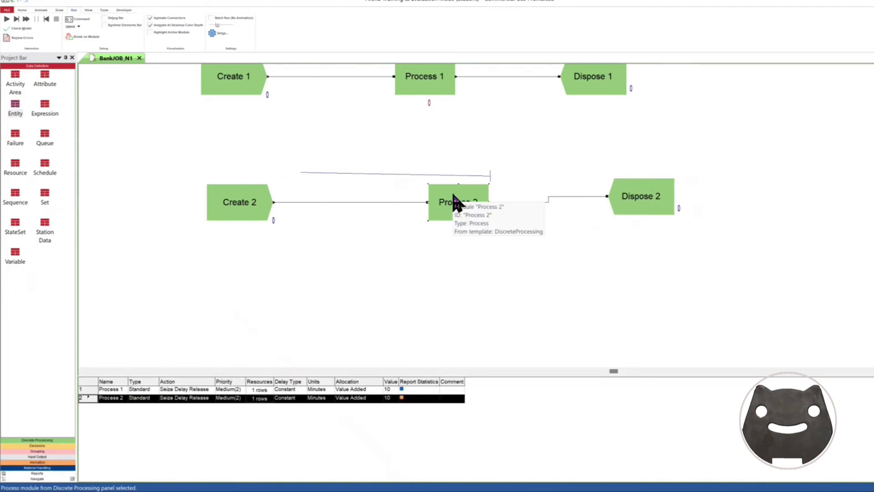
double_click(456, 200)
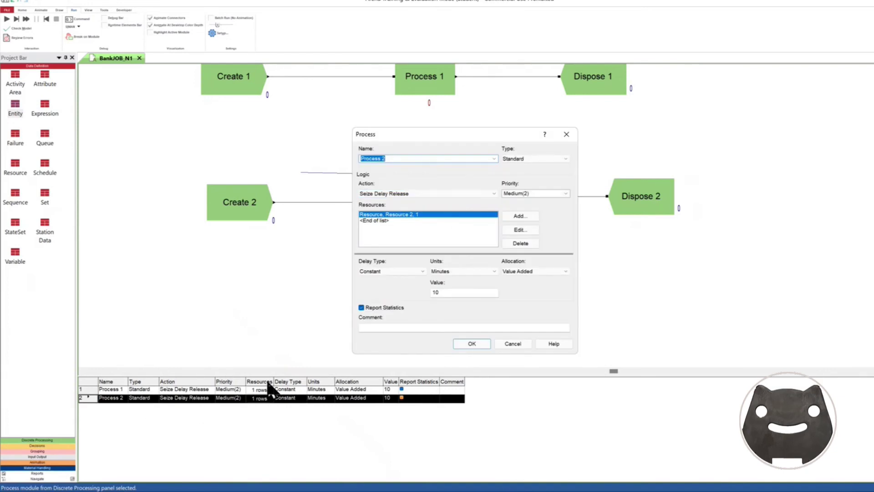
click(508, 340)
drag(637, 198, 643, 193)
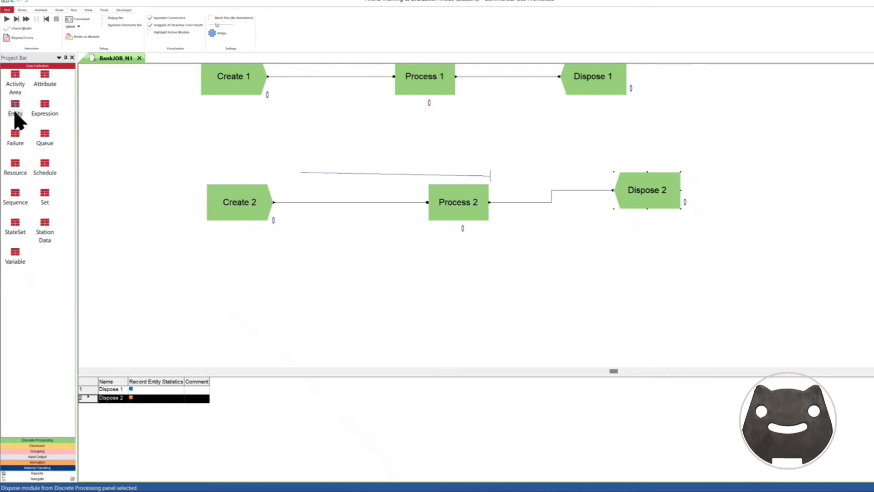
- Add a new Process module below Process 2 and name it ATM
click(39, 440)
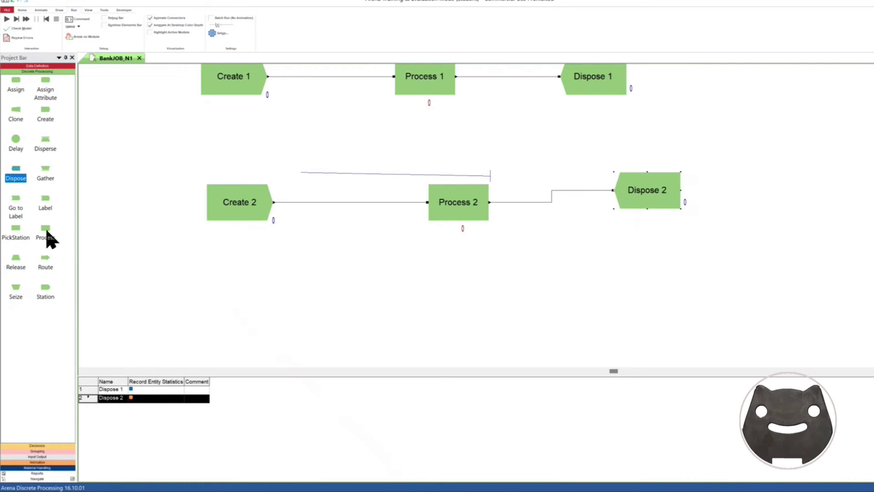
drag(47, 237, 441, 276)
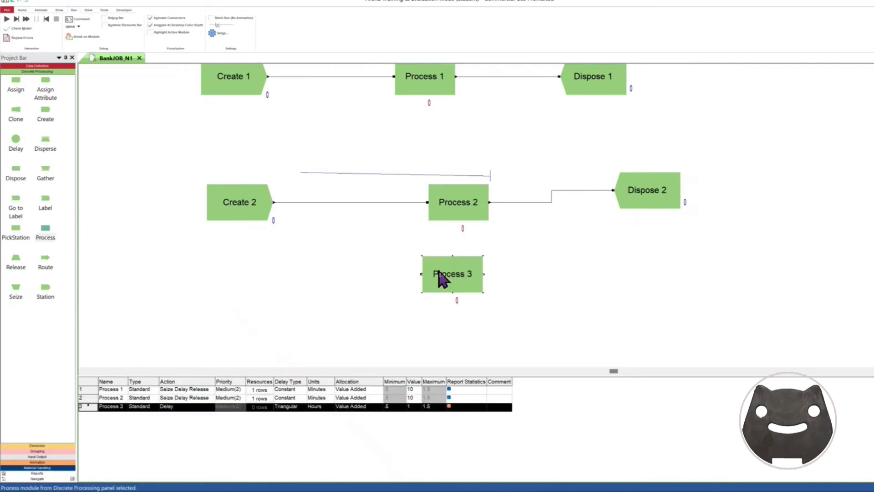
double_click(442, 277)
text(ATM)
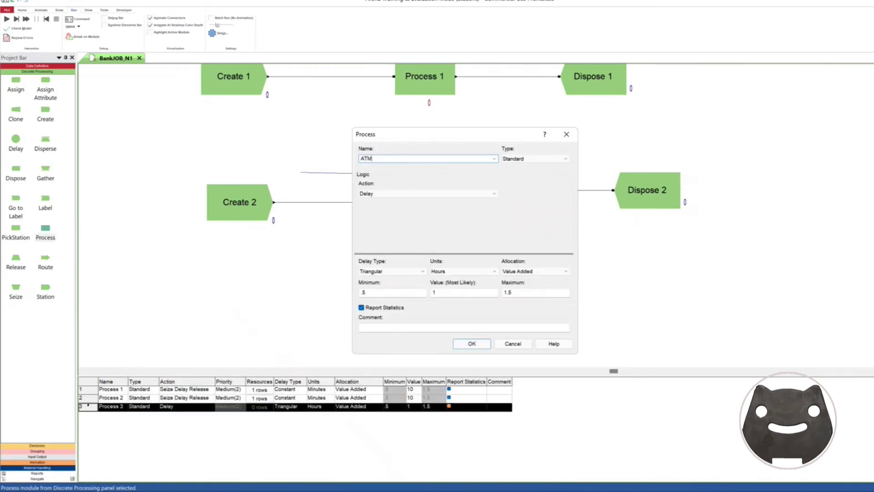
key(Return)
- Set ATM's action to Seize Delay Release with resource Resource ATM
double_click(452, 276)
click(478, 194)
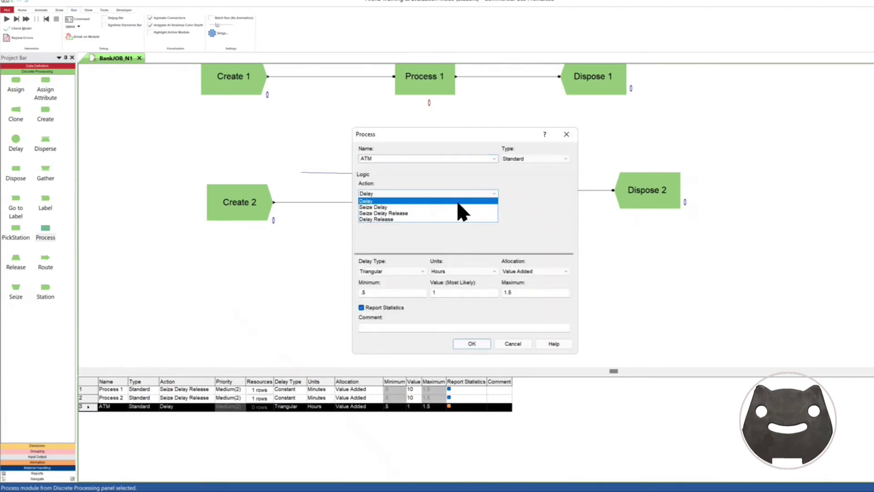
click(454, 213)
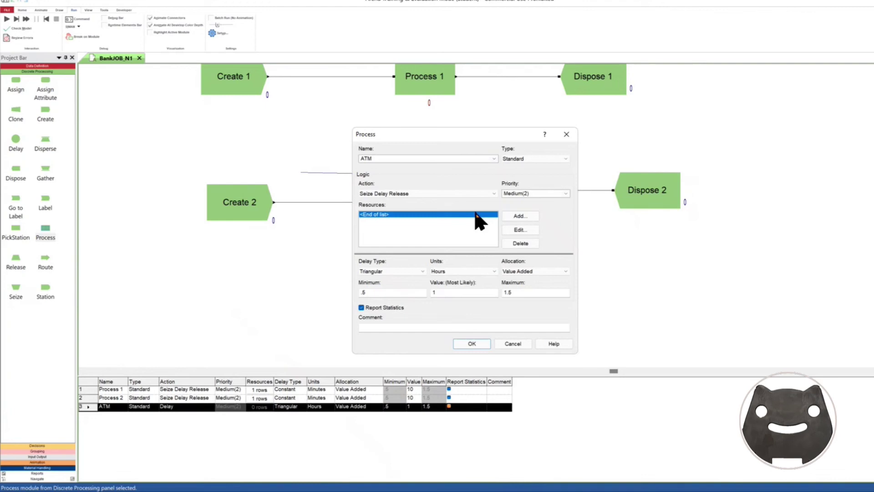
click(519, 216)
click(427, 242)
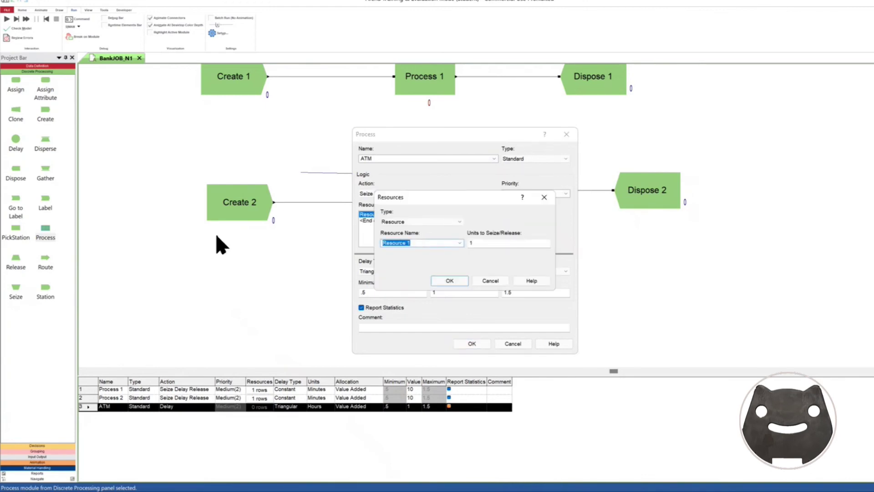
key(End)
key(BackSpace)
text(ATM)
key(Return)
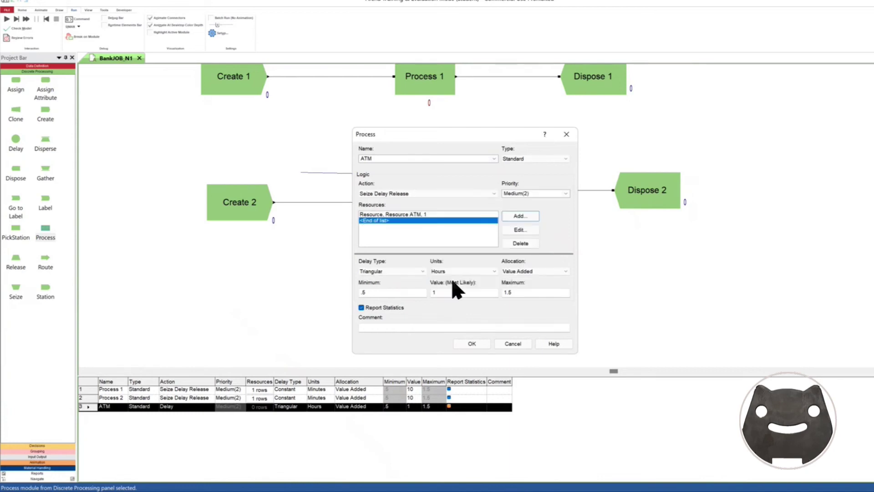
- Give ATM a constant 10-minute delay and place it directly below Process 2
click(435, 273)
click(440, 283)
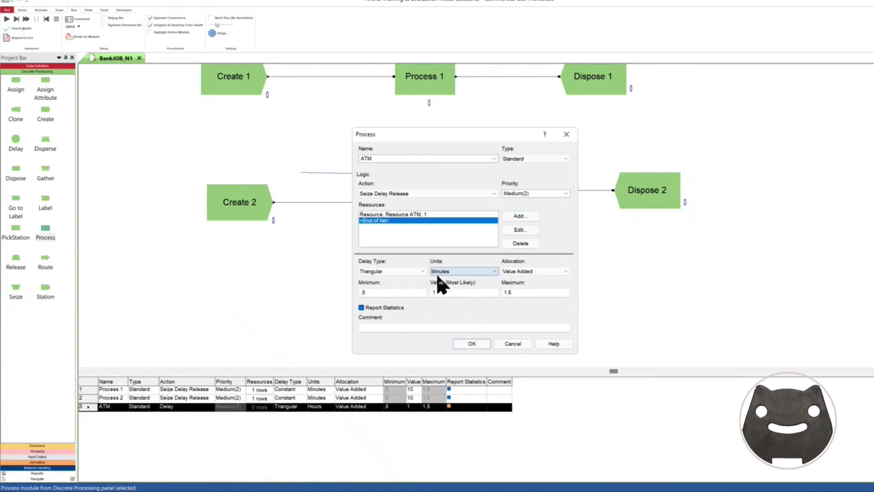
click(412, 272)
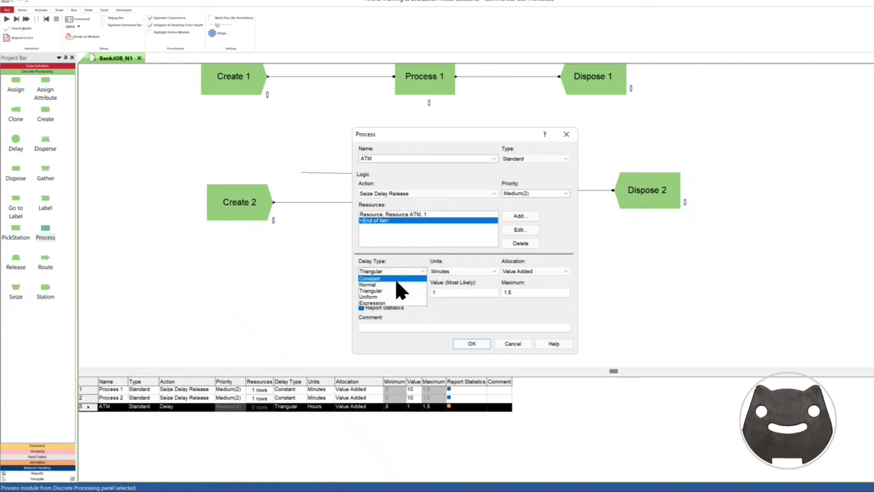
click(396, 278)
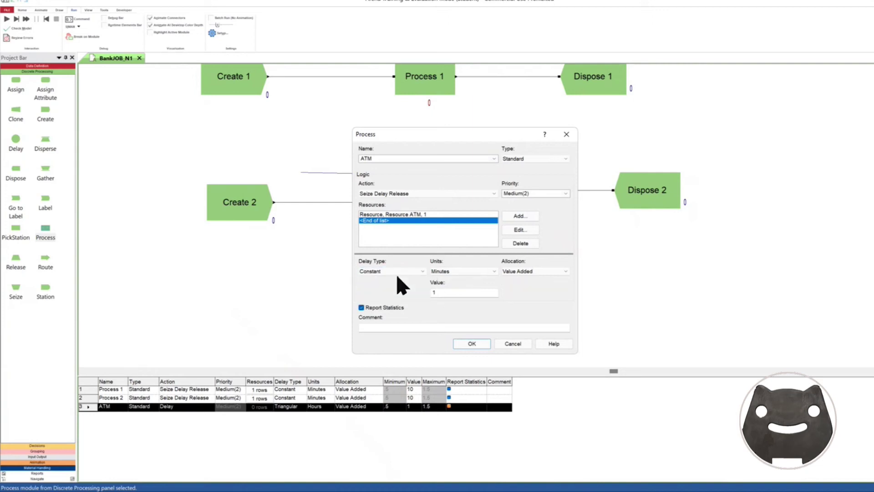
click(458, 292)
text(1)
text(0)
key(Return)
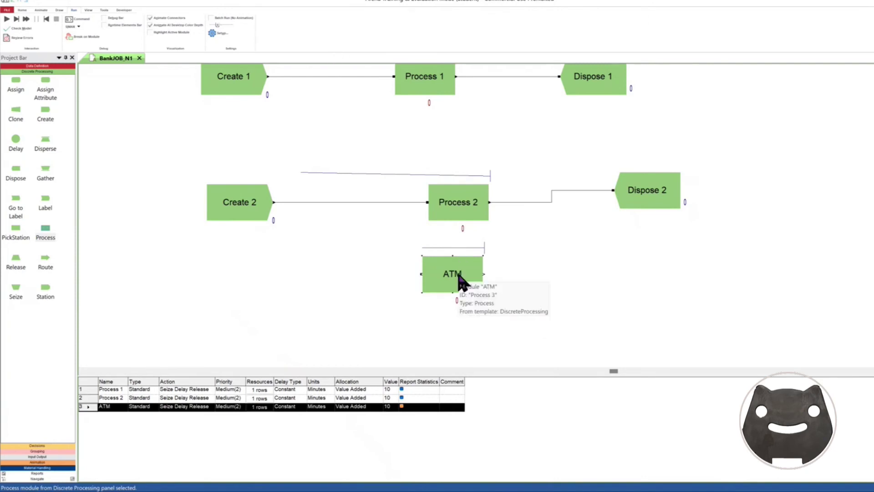
drag(472, 275, 477, 269)
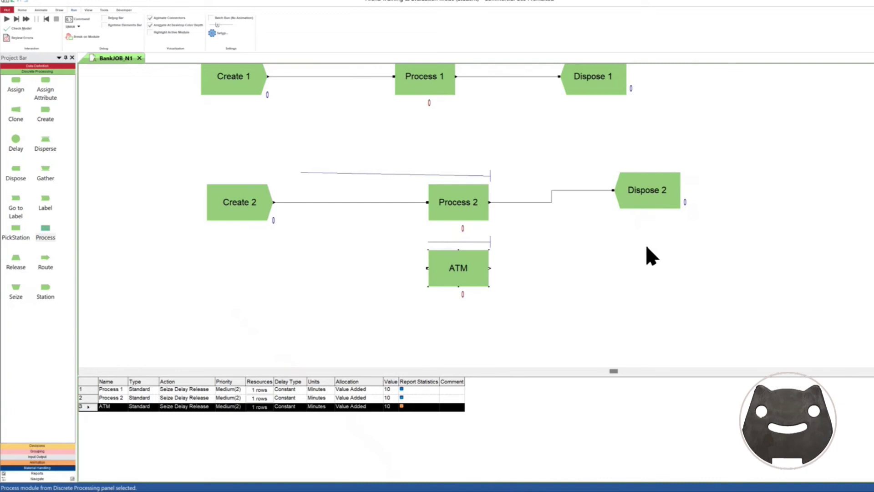
click(36, 66)
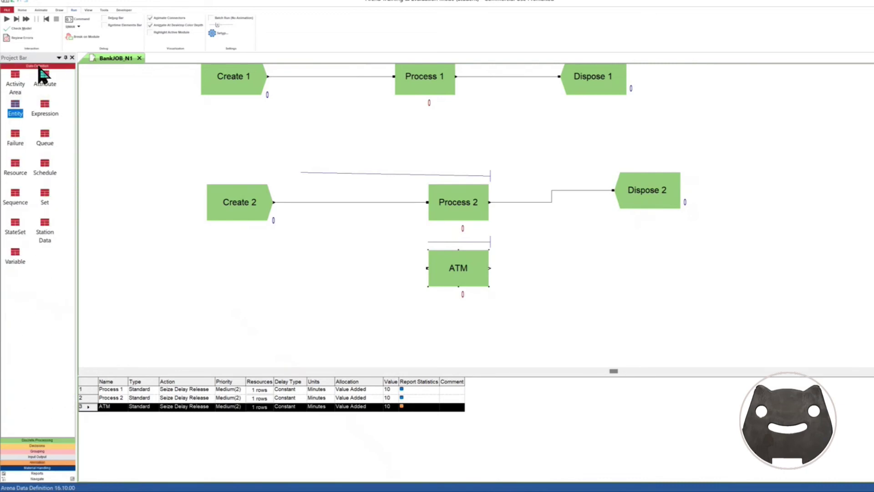
- Insert a Decide module between Create 2 and Process 2
click(37, 446)
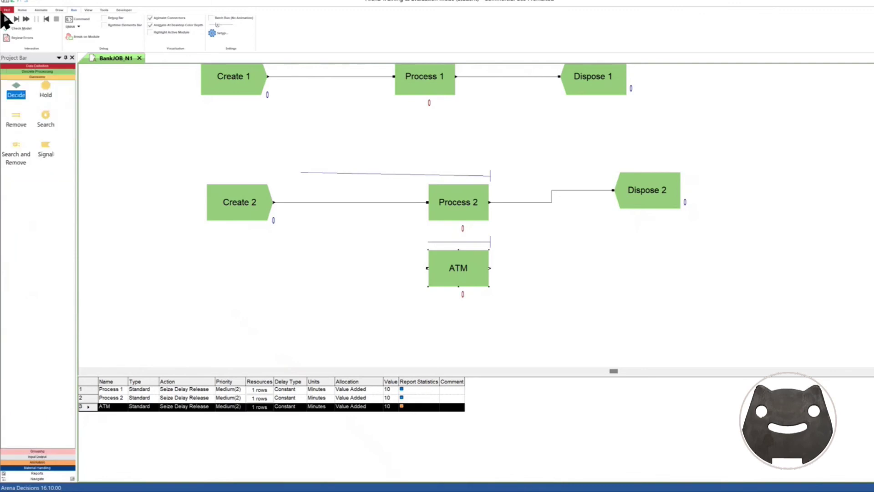
drag(32, 79, 318, 227)
drag(264, 209, 203, 220)
drag(365, 235, 332, 237)
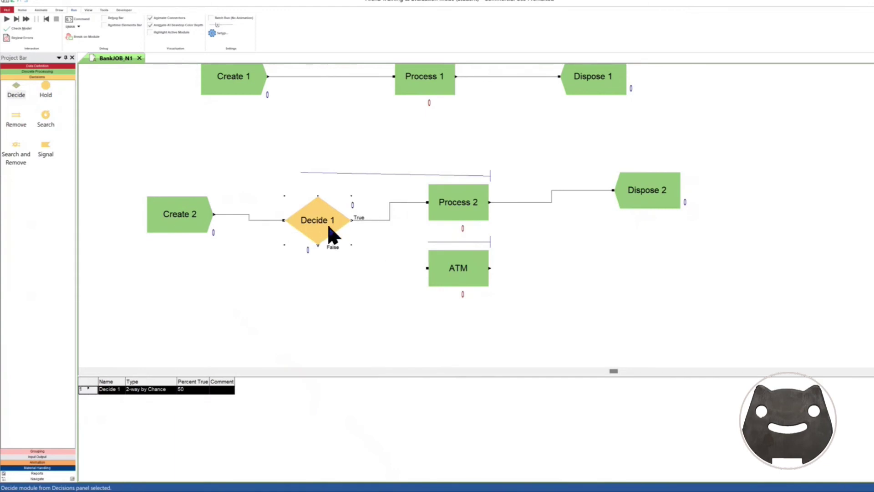
double_click(331, 232)
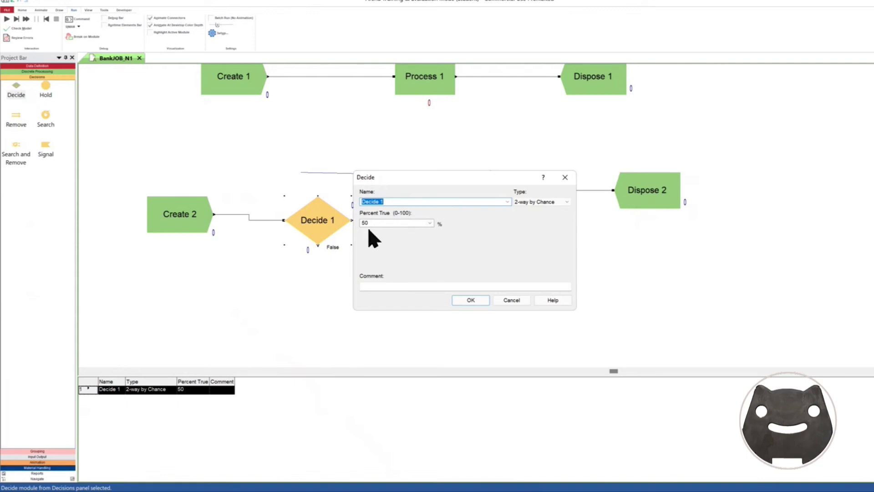
click(515, 301)
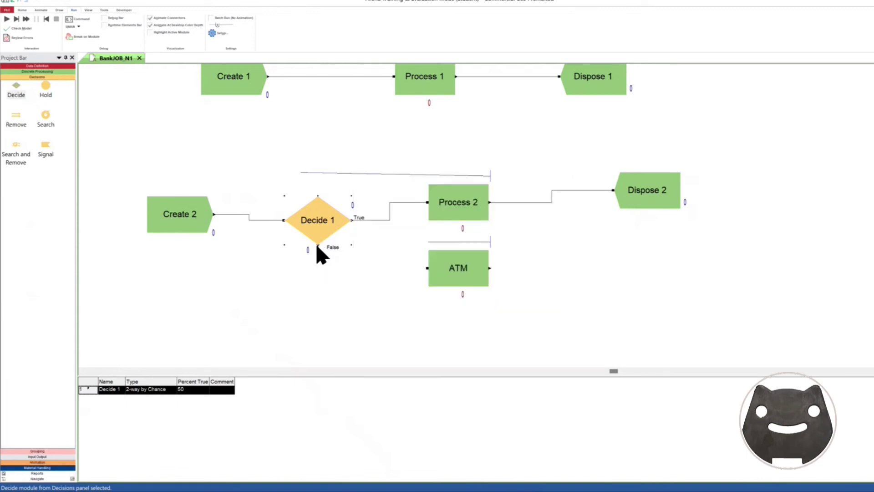
- Connect Decide 1's False exit to ATM and ATM to Dispose 2, aligning Dispose 2
click(317, 245)
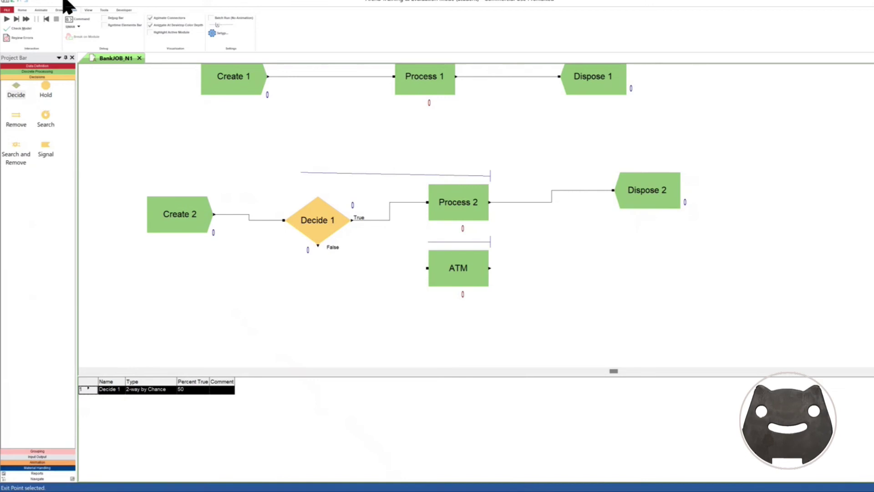
click(23, 10)
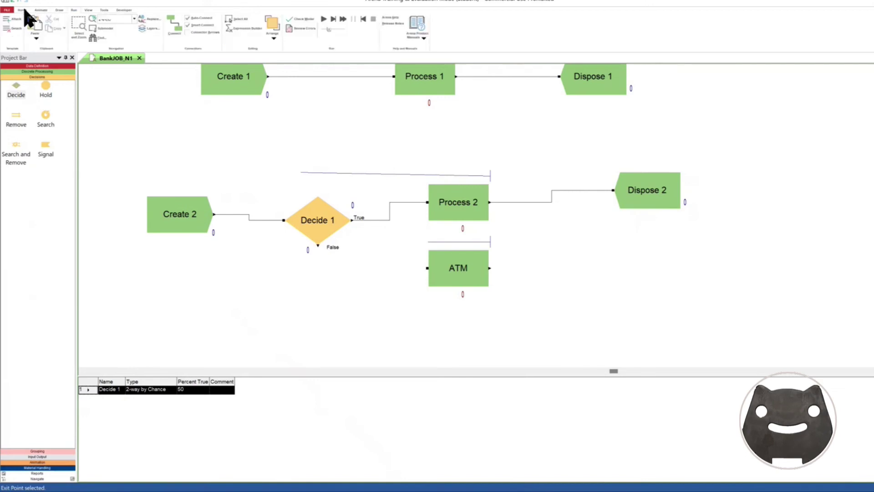
click(178, 31)
click(325, 249)
click(428, 268)
click(178, 31)
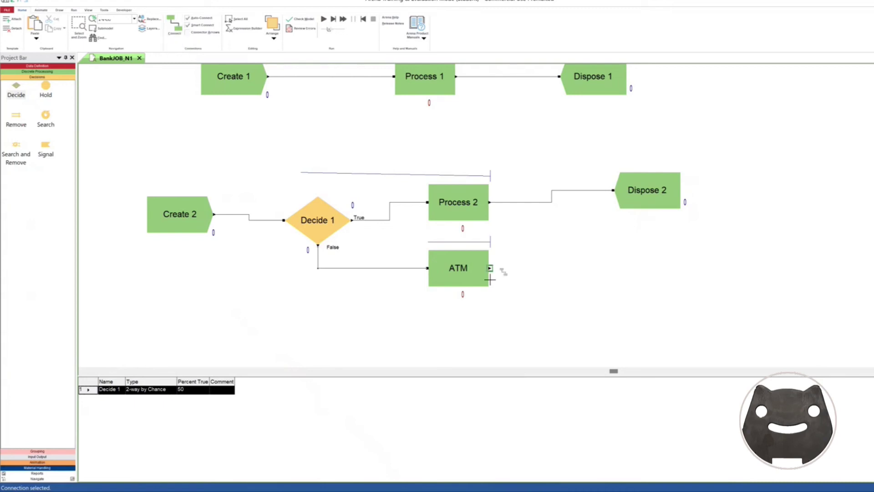
click(490, 267)
click(613, 190)
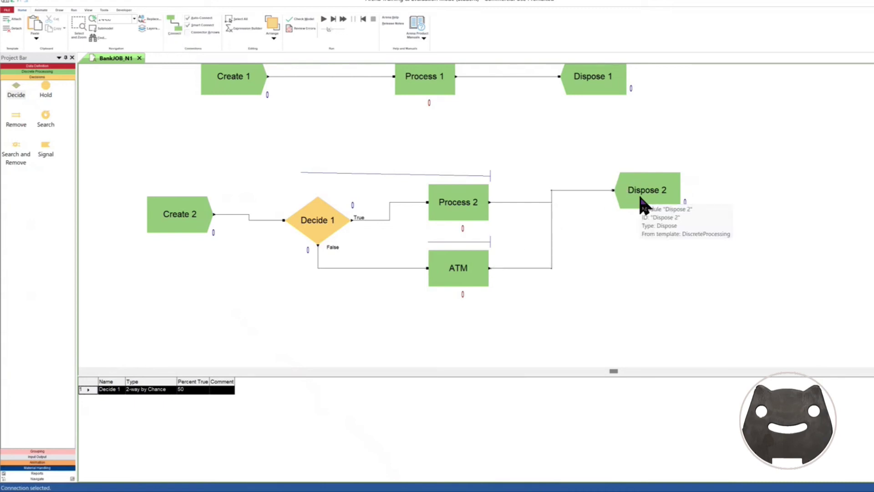
drag(640, 203, 640, 215)
- Rename Process 2 to Bank2
click(443, 204)
double_click(444, 204)
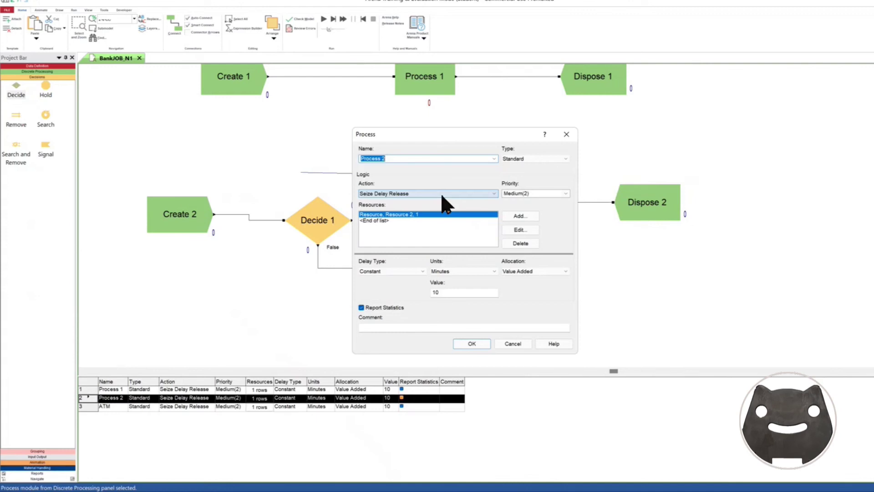
click(379, 158)
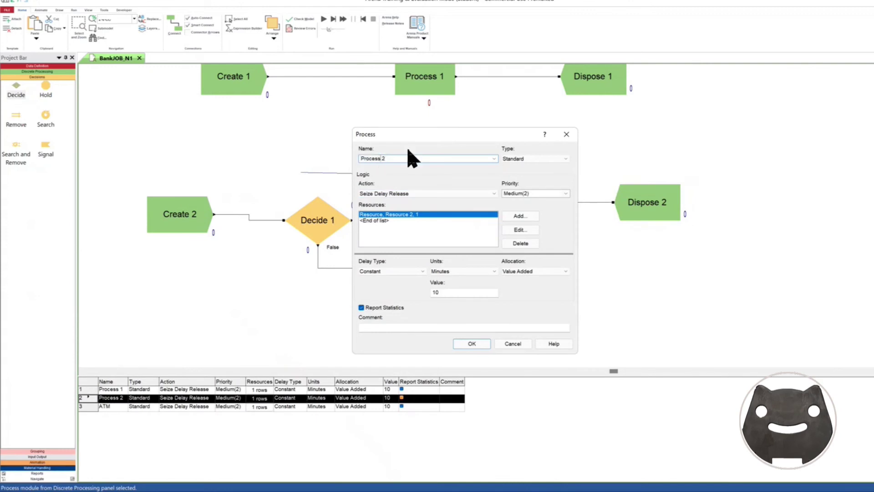
key(BackSpace)
key(BackSpace)
key(BackSpace)
key(BackSpace)
key(BackSpace)
key(BackSpace)
key(BackSpace)
text(Bank2)
key(Return)
click(216, 177)
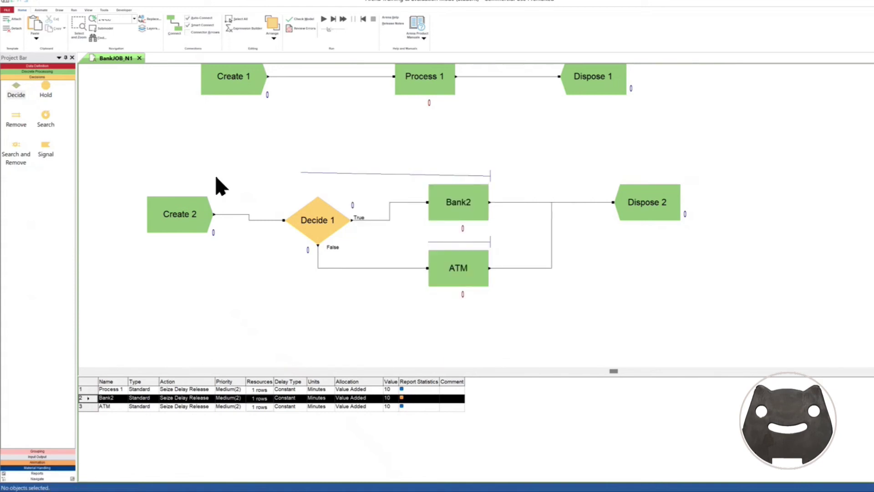
- Stretch the ATM queue line left toward Decide 1
click(37, 65)
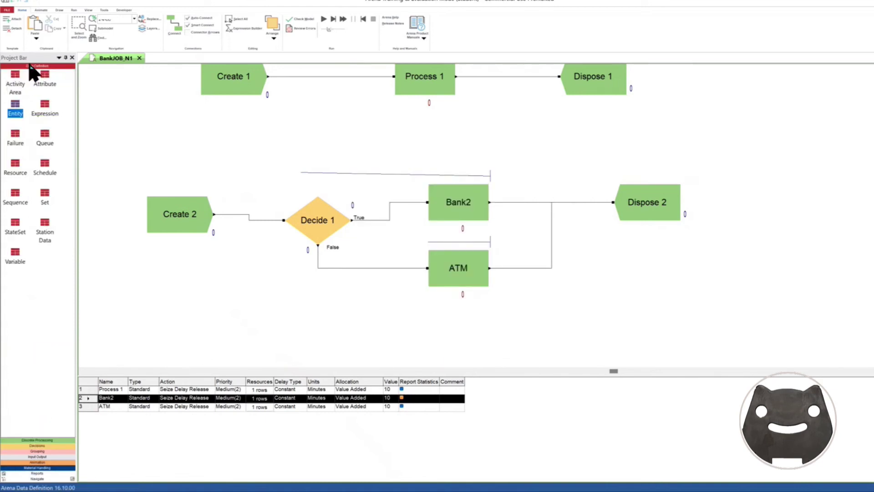
click(16, 168)
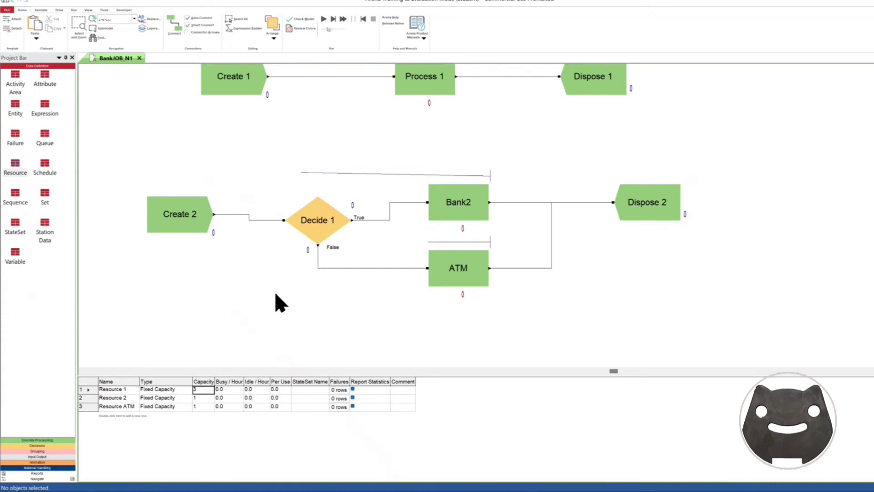
click(436, 242)
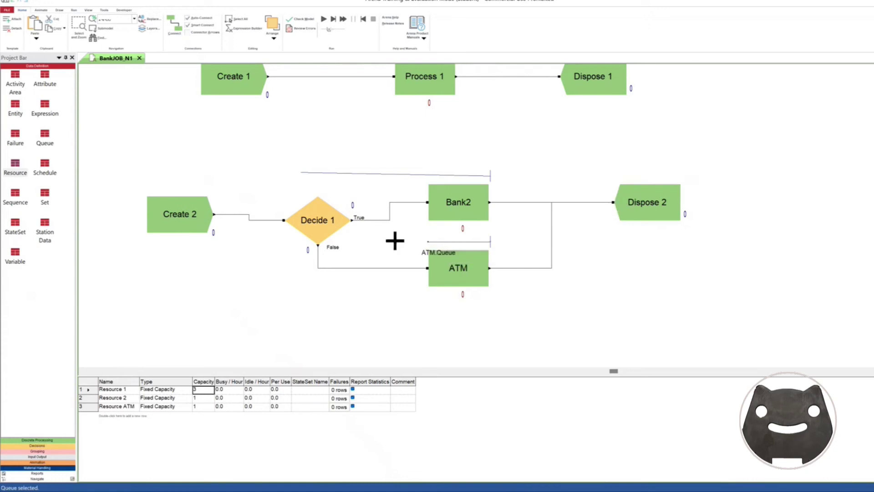
drag(395, 241, 324, 244)
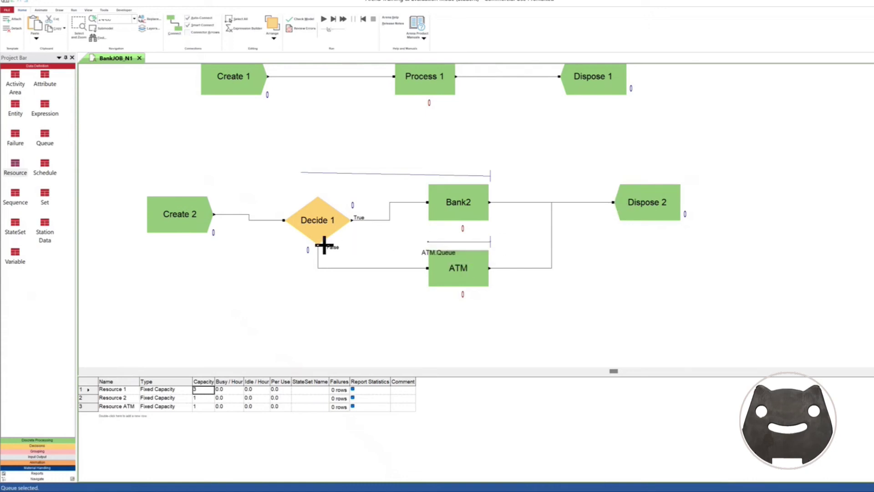
click(190, 289)
- Start the simulation, acknowledging the warning and not replacing the existing file
click(323, 19)
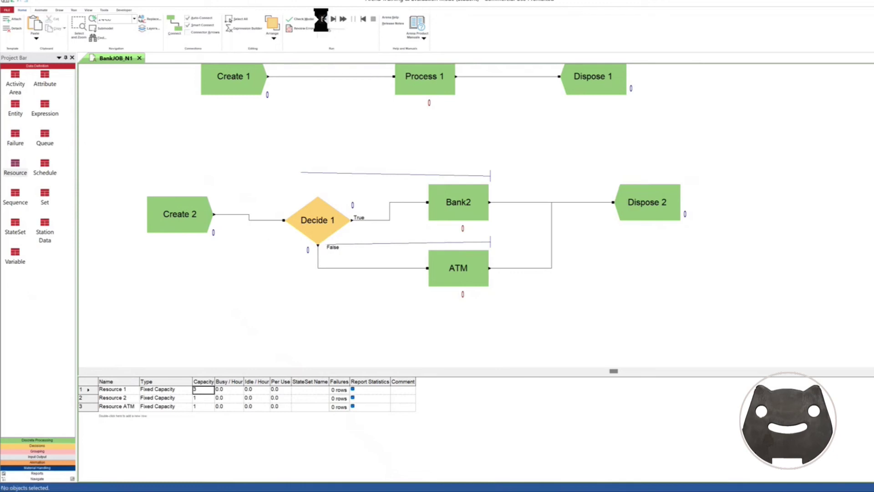
click(539, 266)
click(544, 276)
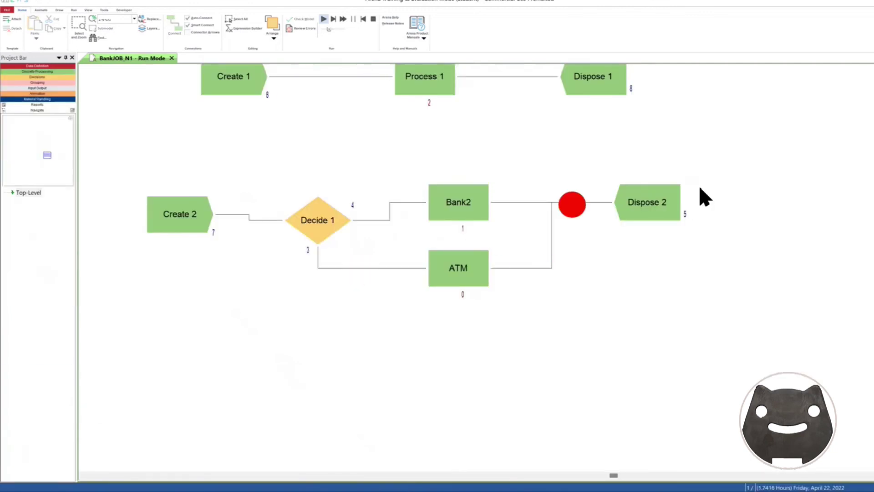
- Let the 9-hour BankJOB_N1 run finish, decline the results, and stop the run to resume editing
drag(656, 217, 666, 230)
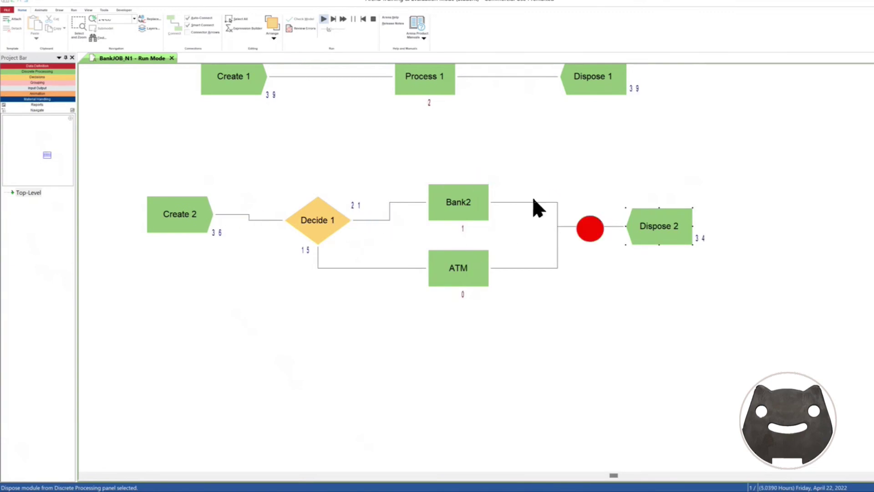
key(minus)
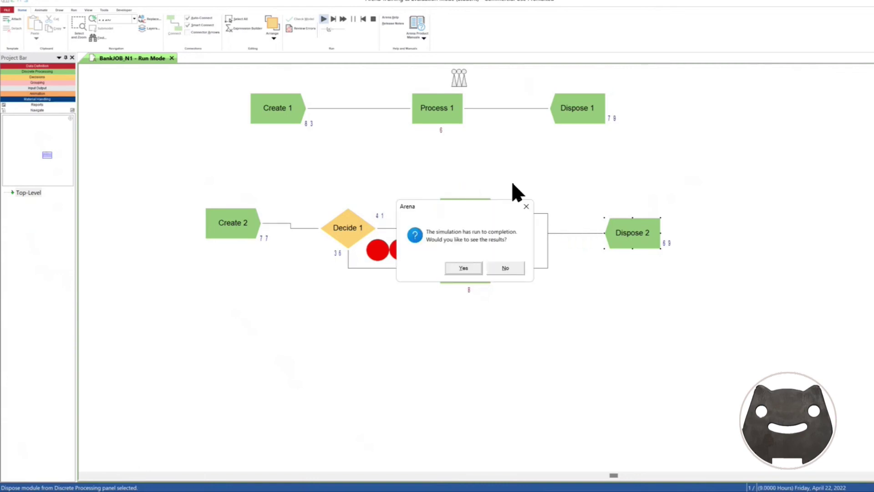
click(506, 267)
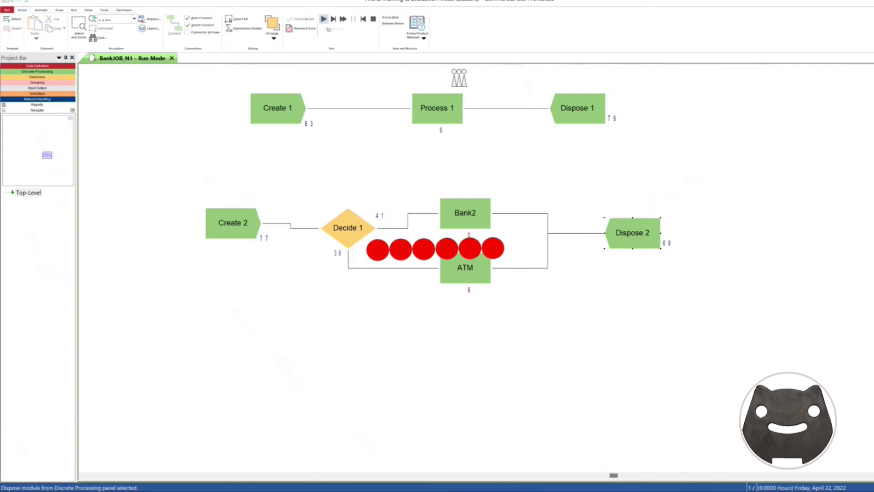
click(493, 149)
click(374, 19)
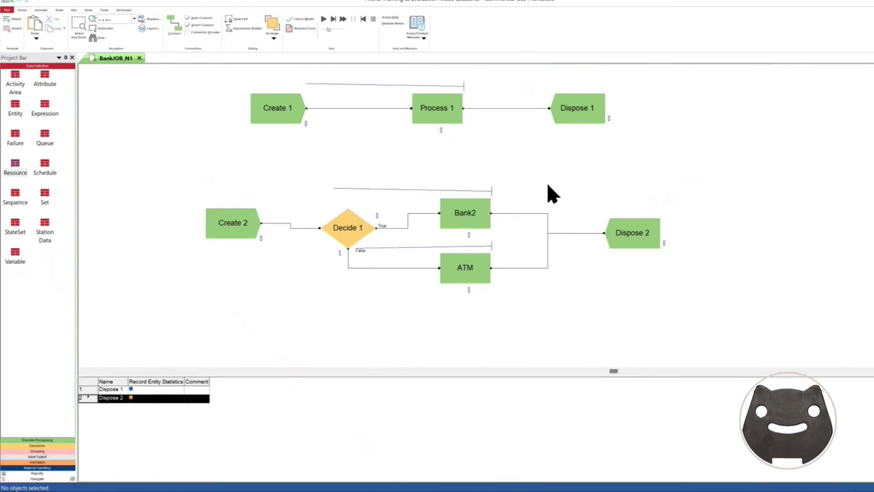
- Paste a copy of the Bank Job #1 title above the second flowchart, retitled 'Bank Job #2: ATM'
scroll(548, 185, up, 2)
click(414, 91)
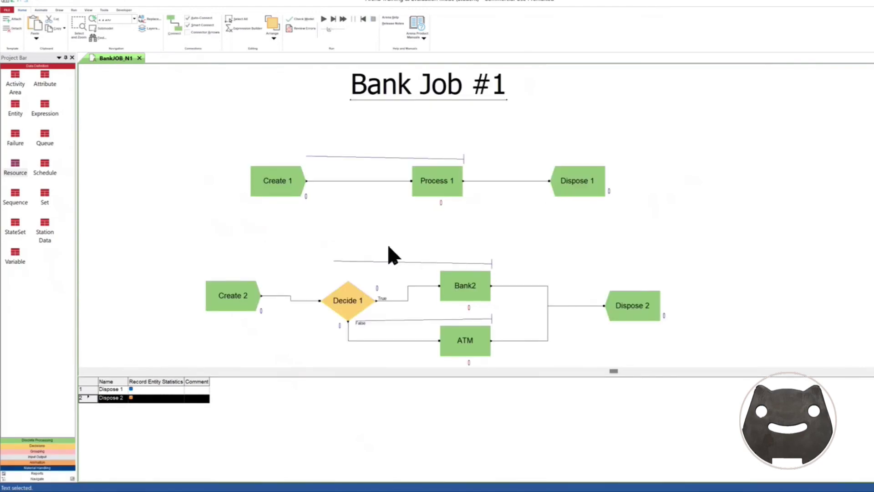
scroll(389, 246, down, 2)
key(ctrl+x)
key(ctrl+v)
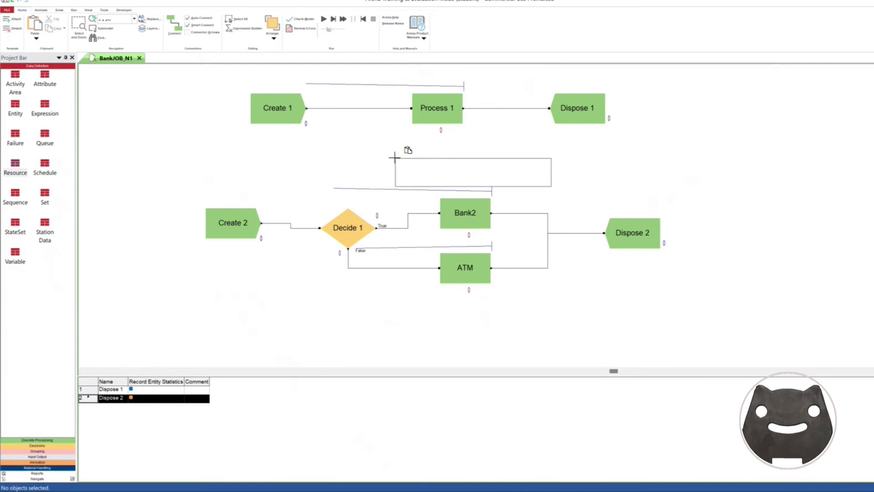
click(351, 157)
double_click(407, 178)
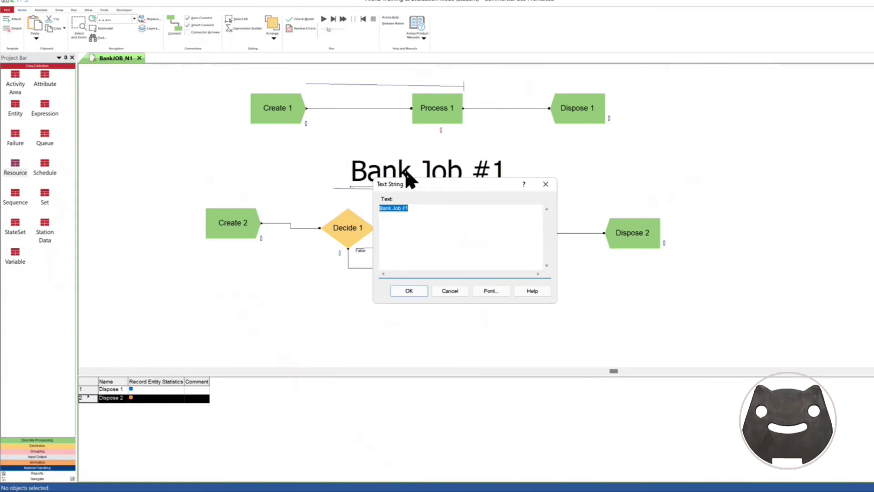
click(424, 208)
key(BackSpace)
text(2: ATM)
click(419, 292)
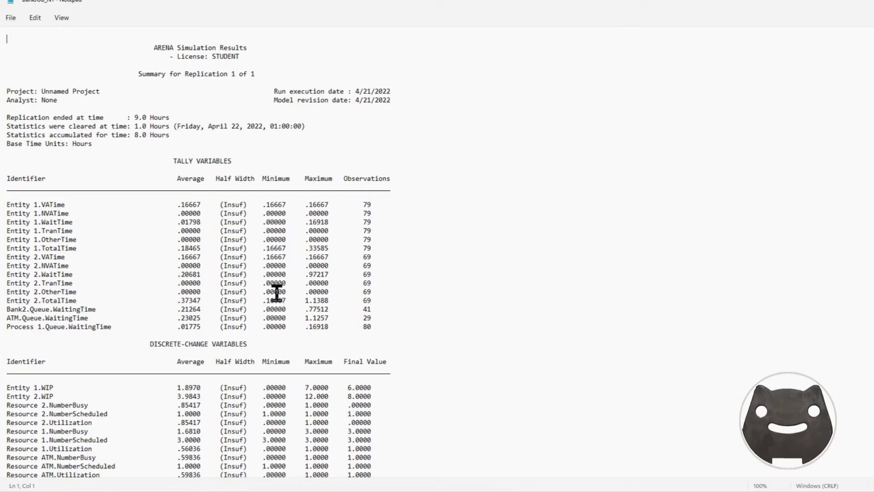
scroll(277, 289, down, 8)
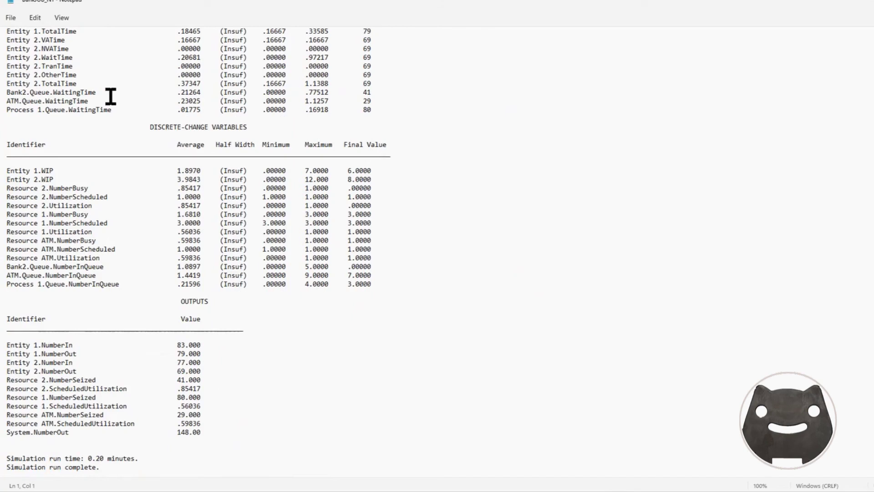
click(190, 109)
double_click(189, 109)
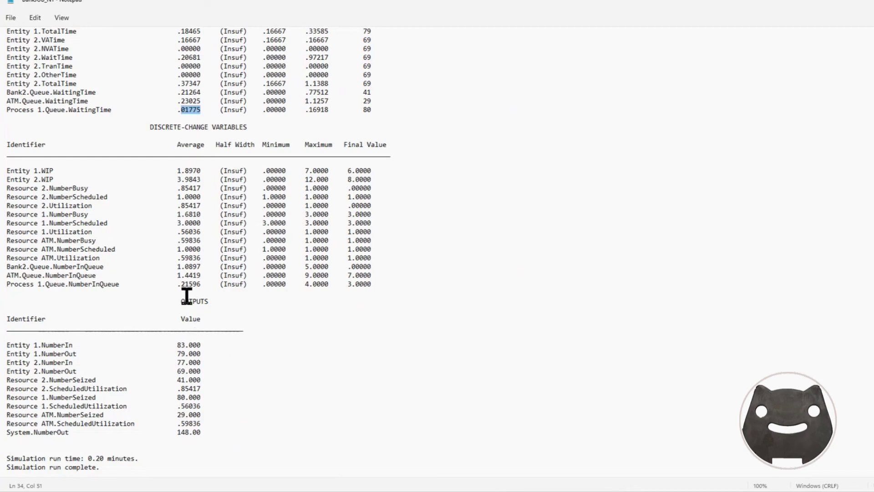
double_click(190, 101)
scroll(190, 105, up, 2)
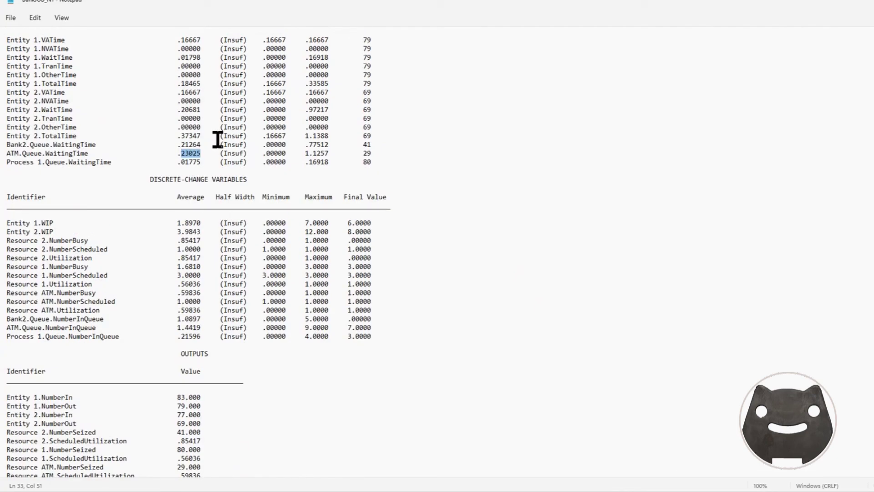
double_click(188, 145)
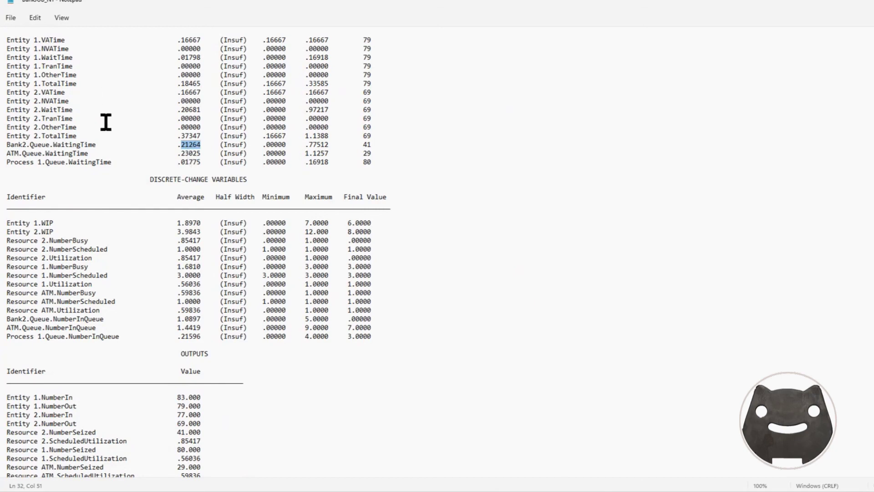
scroll(105, 121, up, 2)
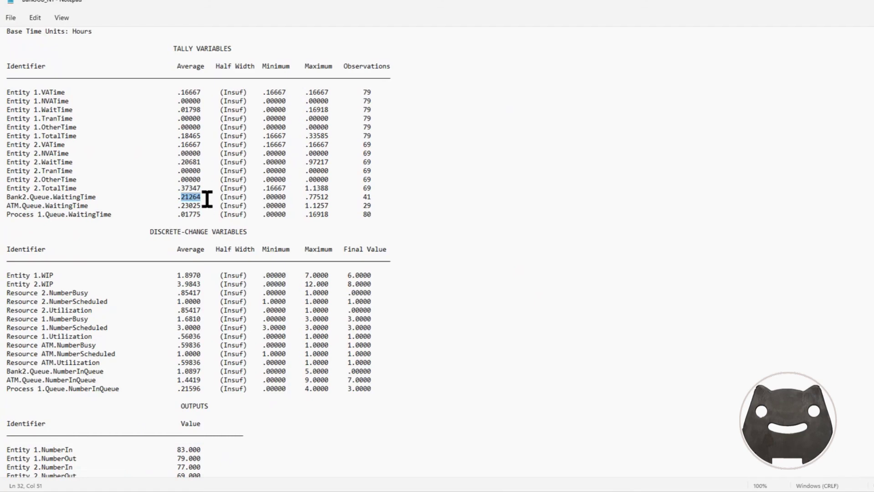
scroll(210, 204, down, 4)
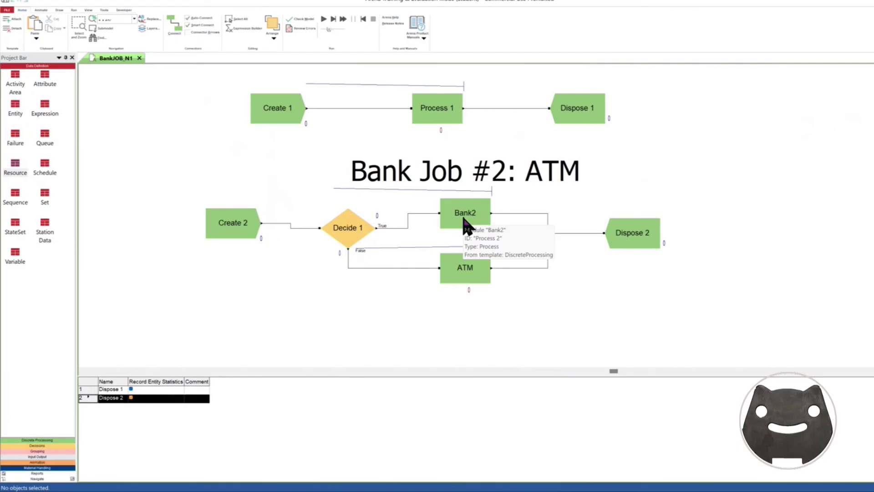
- Set Resource 2's capacity to 2 in the Resource spreadsheet
click(463, 219)
click(511, 343)
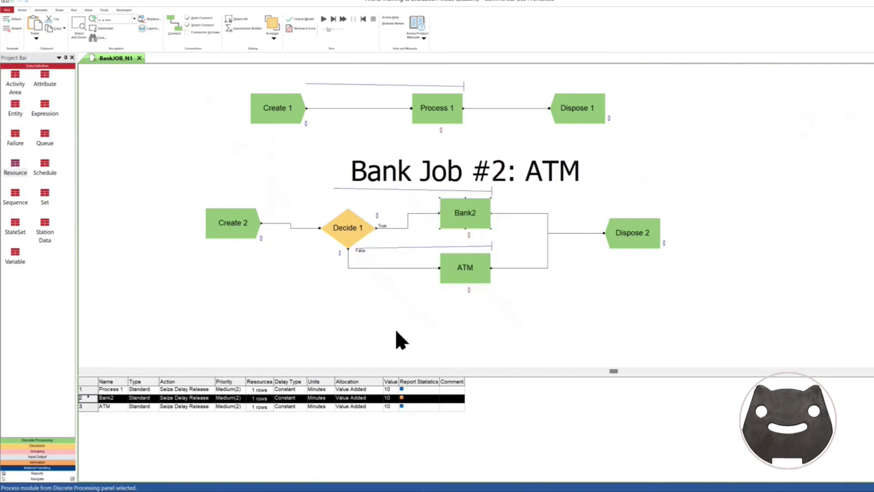
click(13, 176)
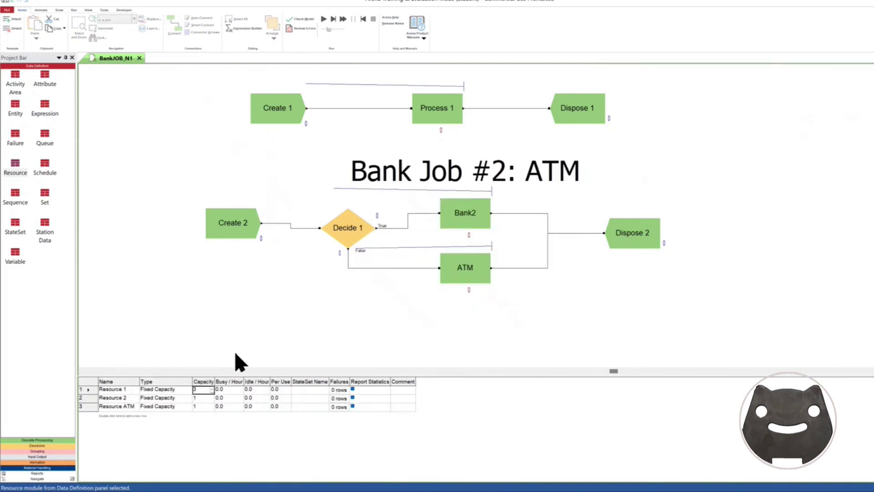
click(207, 399)
click(213, 399)
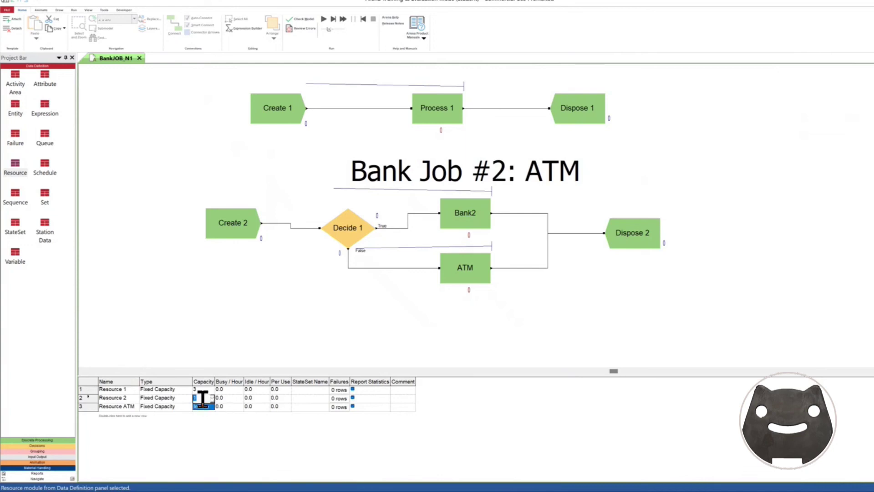
click(201, 397)
text(2)
click(215, 312)
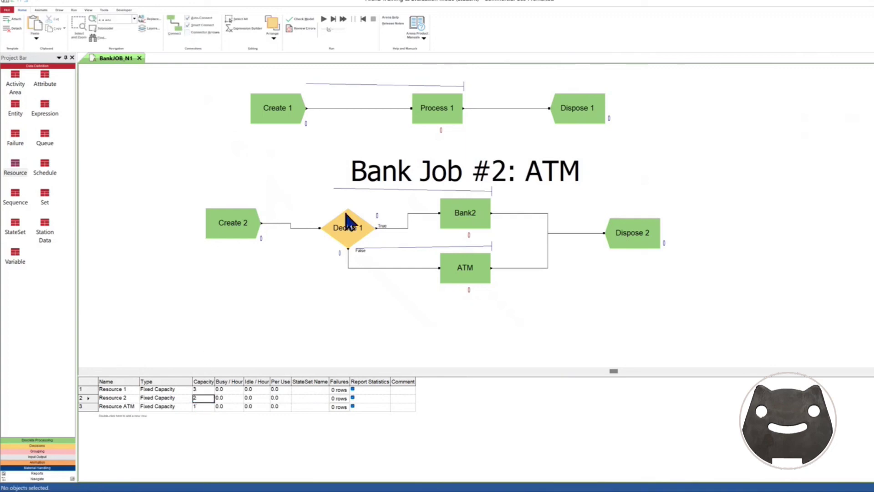
- Change Decide 1's Percent True from 50 to 66
double_click(348, 240)
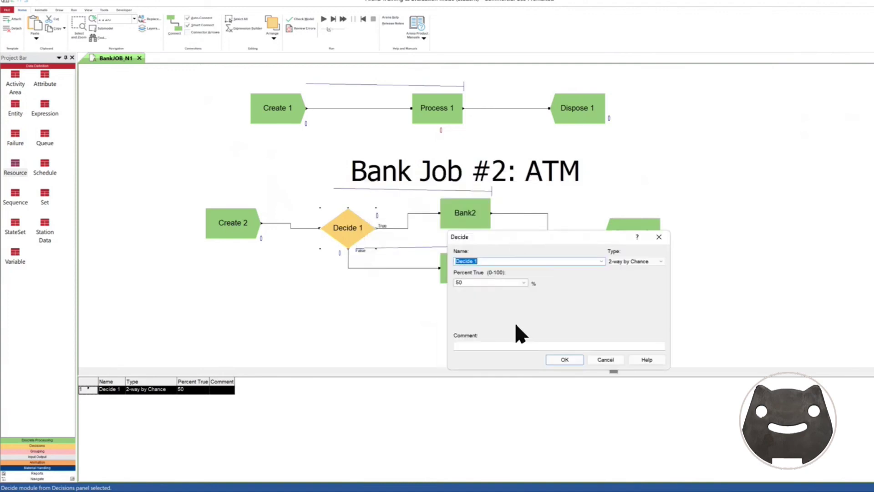
double_click(467, 282)
text(66)
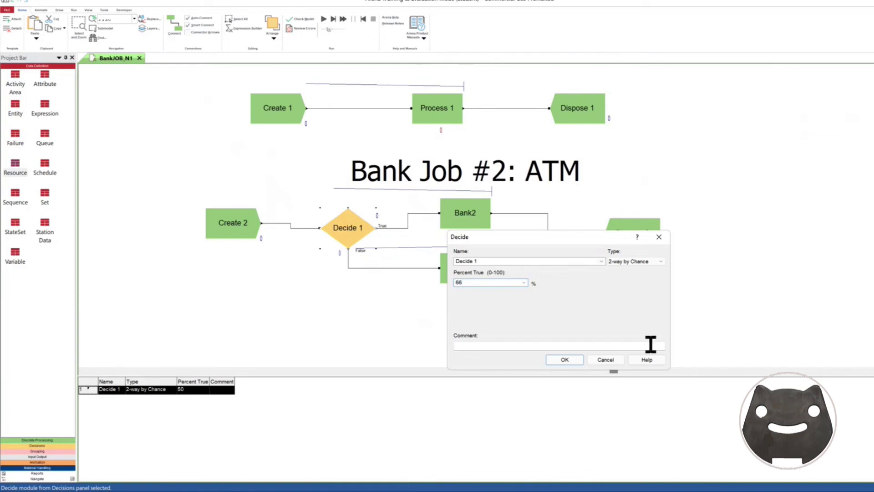
click(553, 360)
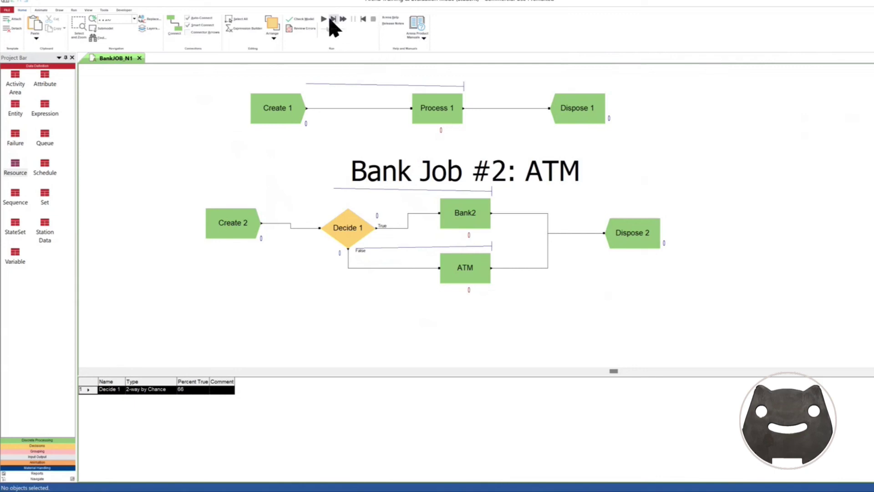
- Rerun the model past the warning and choose to view the results report at completion
click(324, 19)
click(526, 268)
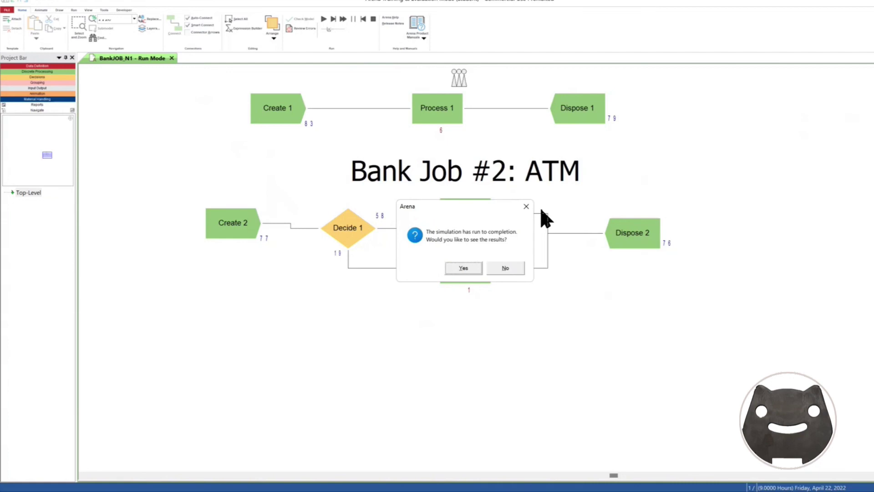
click(506, 269)
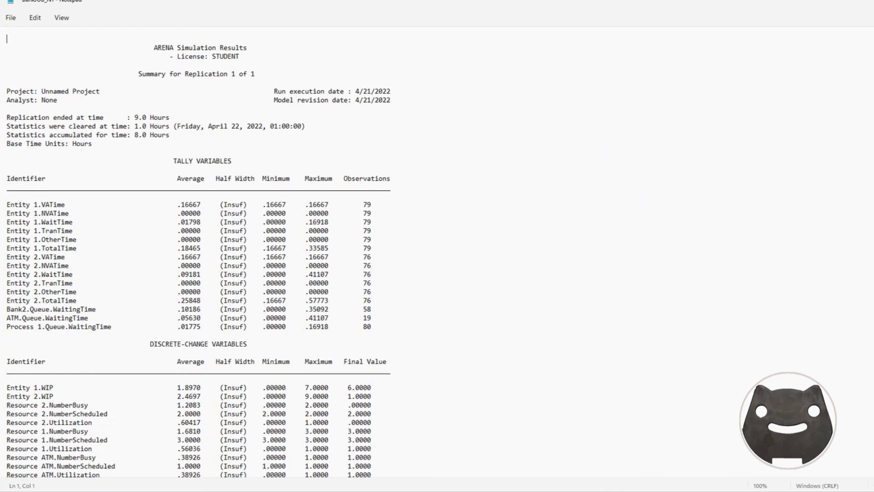
- Scroll through the Notepad results report, then return to the Arena model
scroll(404, 341, down, 8)
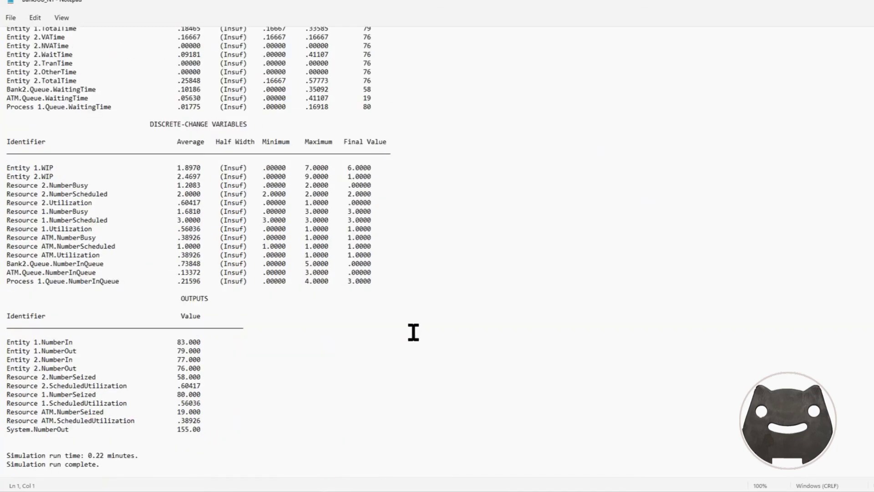
scroll(369, 369, up, 8)
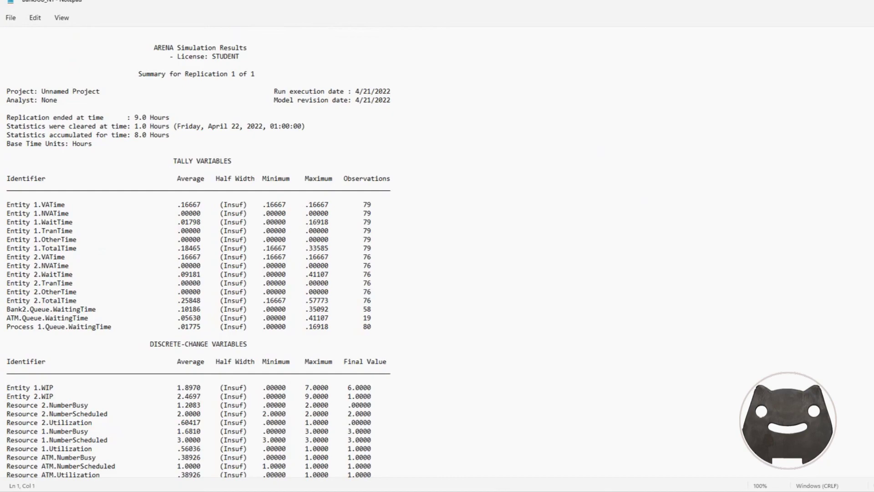
key(alt+Tab)
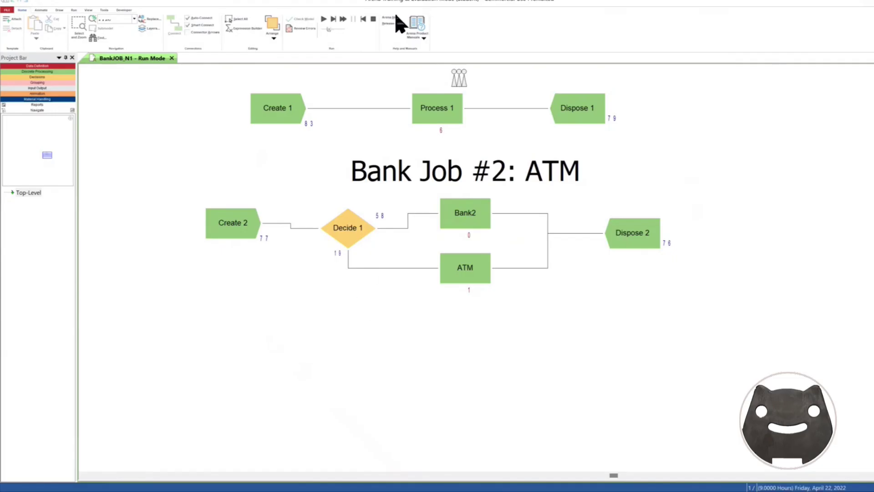
- Stop the run and reposition ATM, Bank2, Dispose 2 and Create 2 in the second flowchart
click(374, 18)
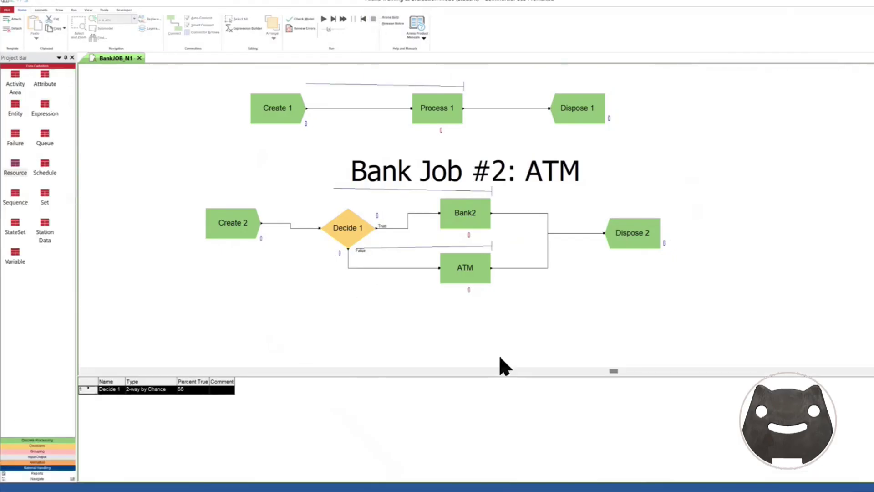
drag(462, 277, 470, 292)
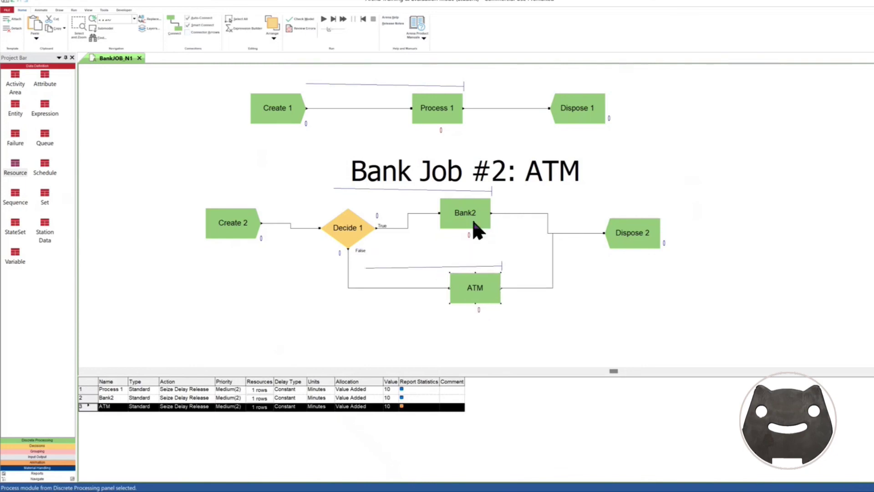
drag(473, 220, 483, 232)
click(632, 242)
drag(632, 244, 637, 268)
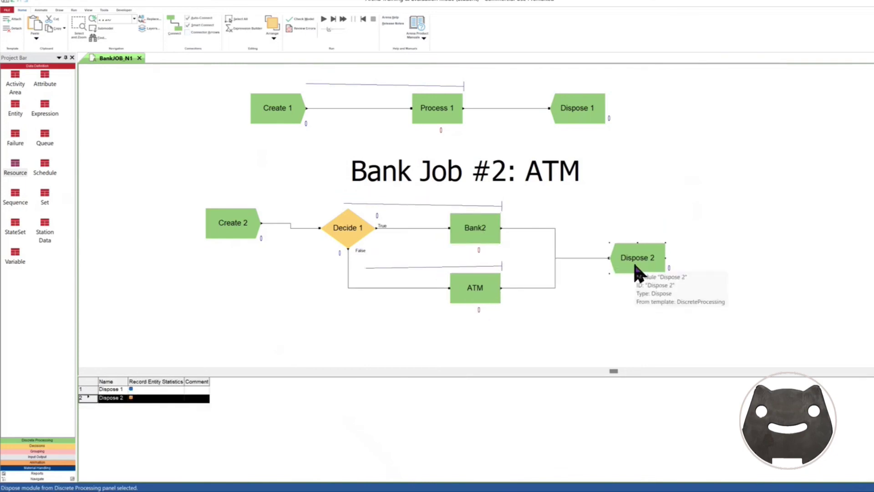
drag(244, 233, 243, 238)
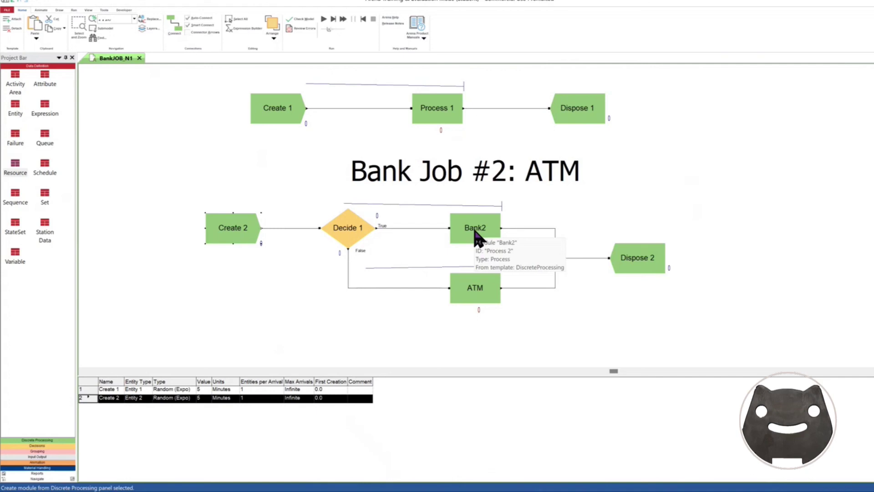
- Set Decide 1's type to 2-way by Condition with If set to Expression
double_click(362, 236)
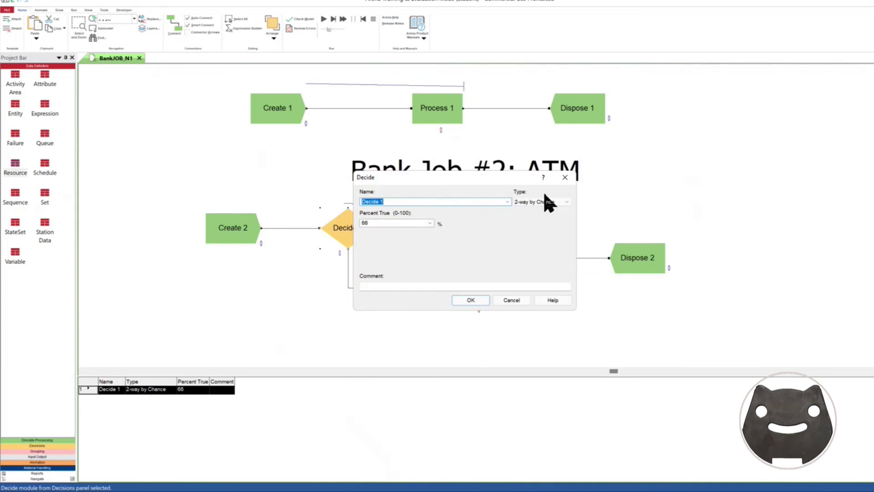
click(545, 204)
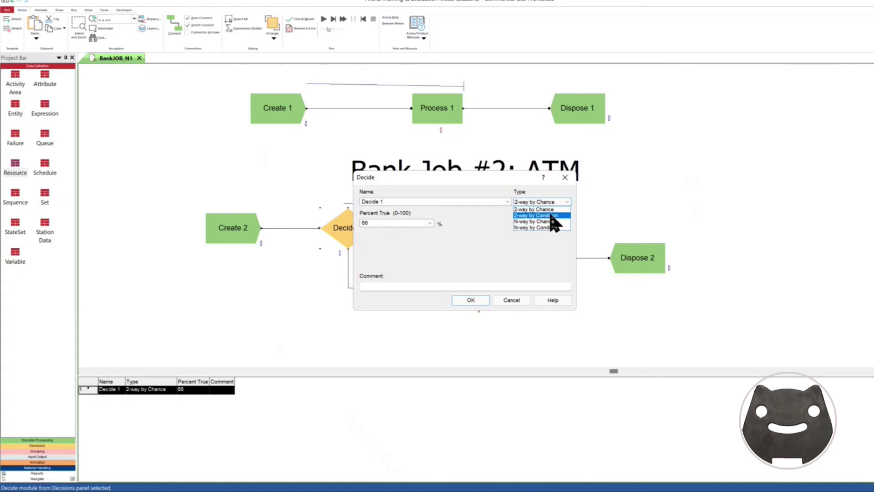
click(550, 215)
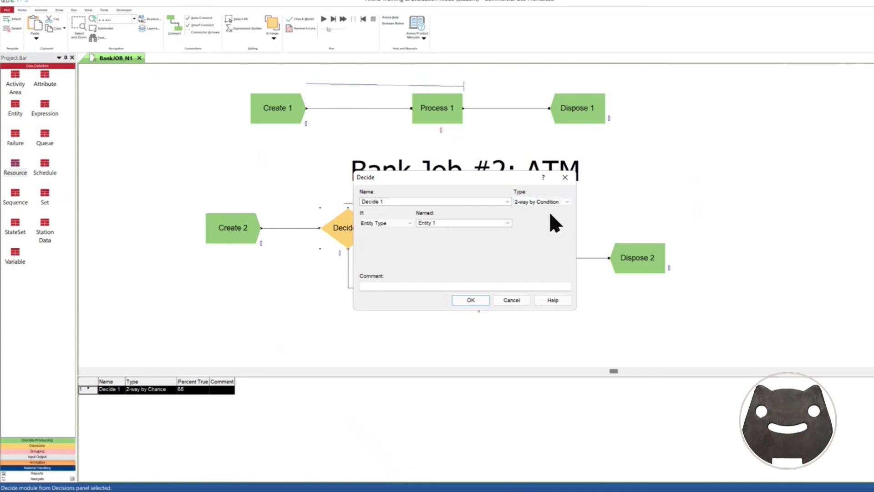
click(402, 223)
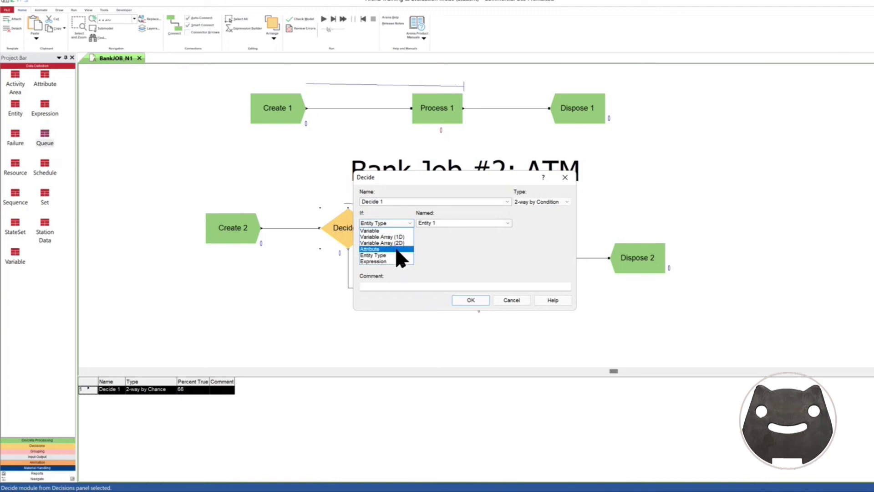
click(390, 261)
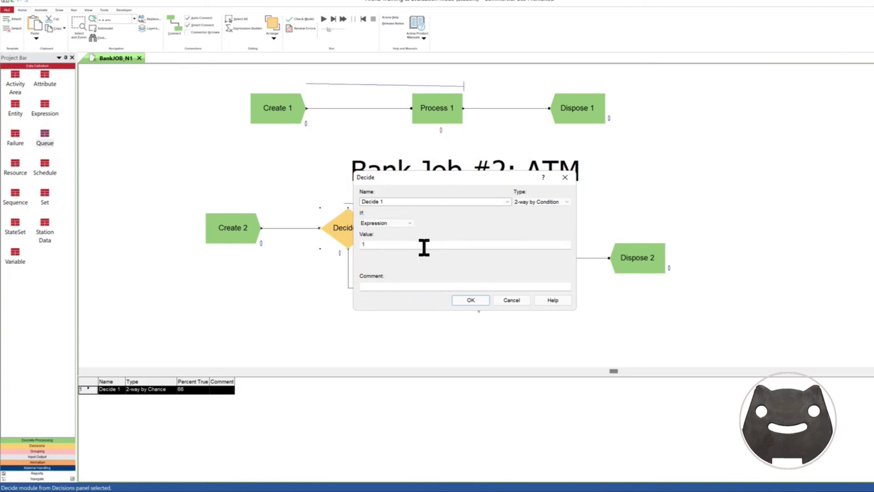
right_click(423, 246)
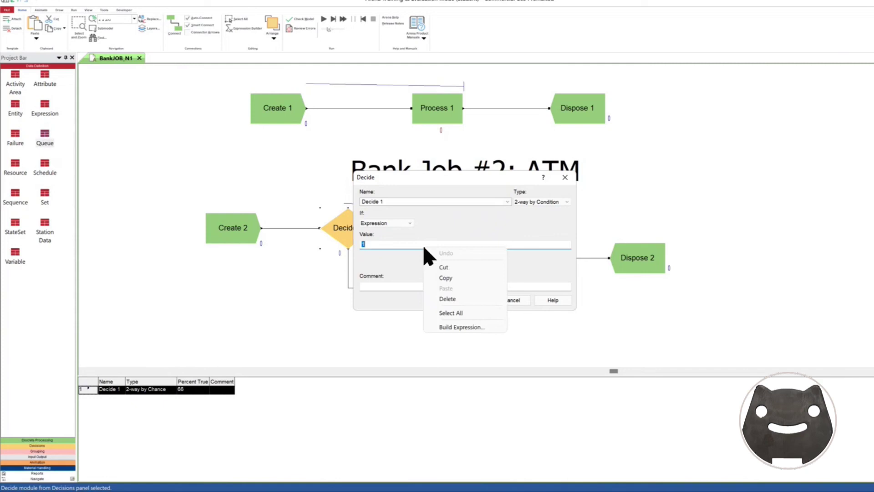
- In the Expression Builder, insert the current number in queue for Bank2.Queue
click(473, 326)
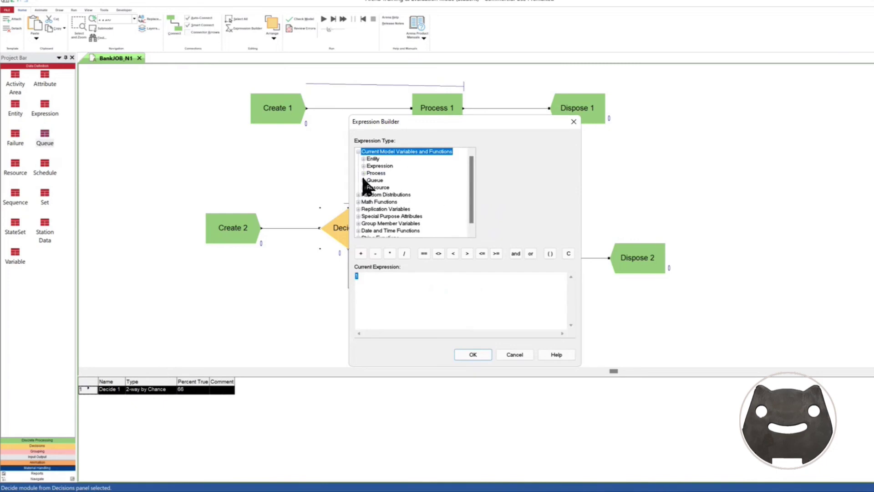
click(363, 181)
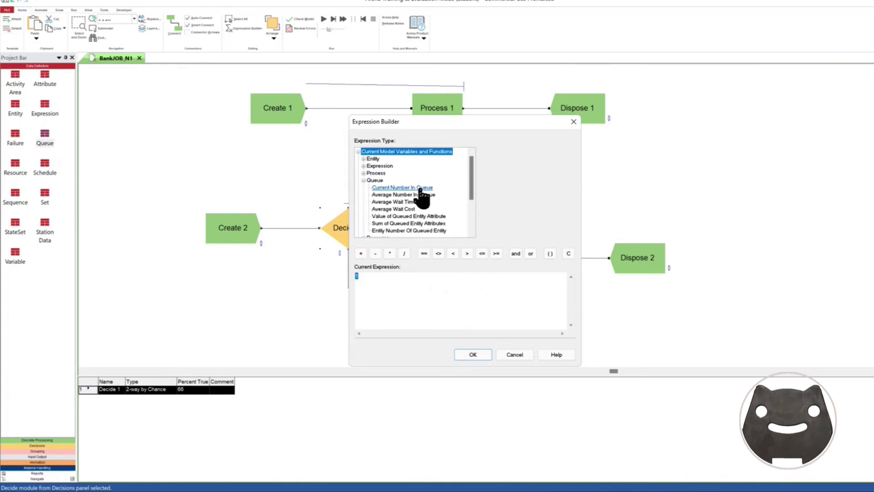
click(420, 188)
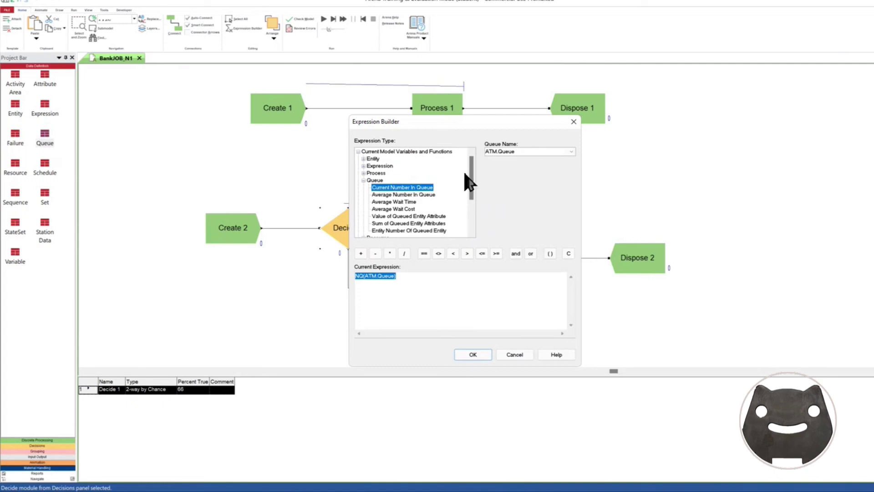
click(572, 151)
click(532, 166)
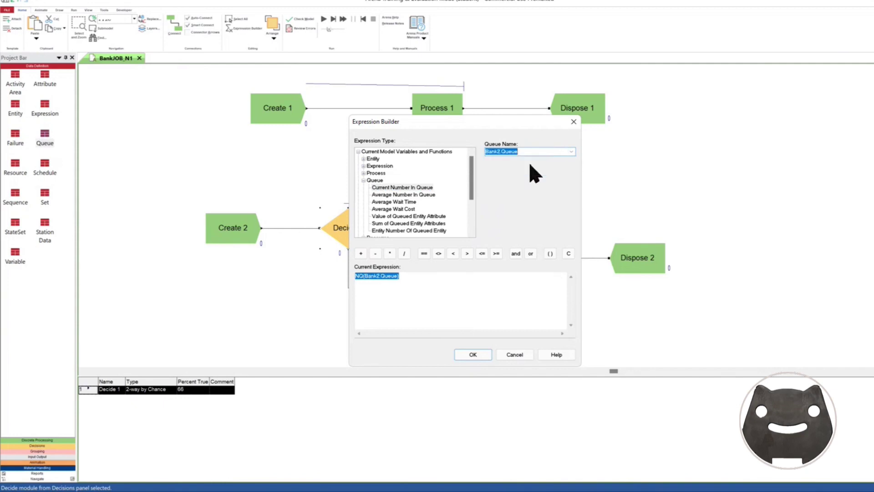
click(426, 276)
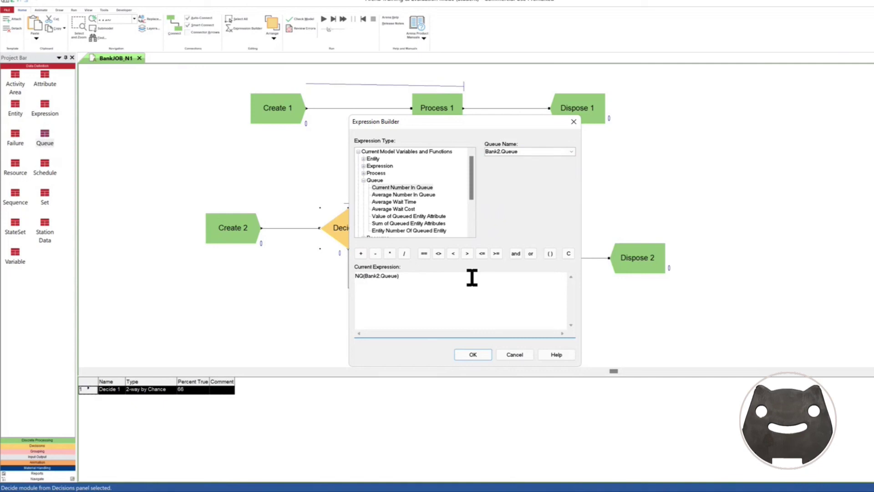
- Complete the condition with <= NQ(ATM.Queue) and accept the expression
text(<)
click(481, 253)
drag(400, 275, 415, 278)
key(BackSpace)
click(482, 253)
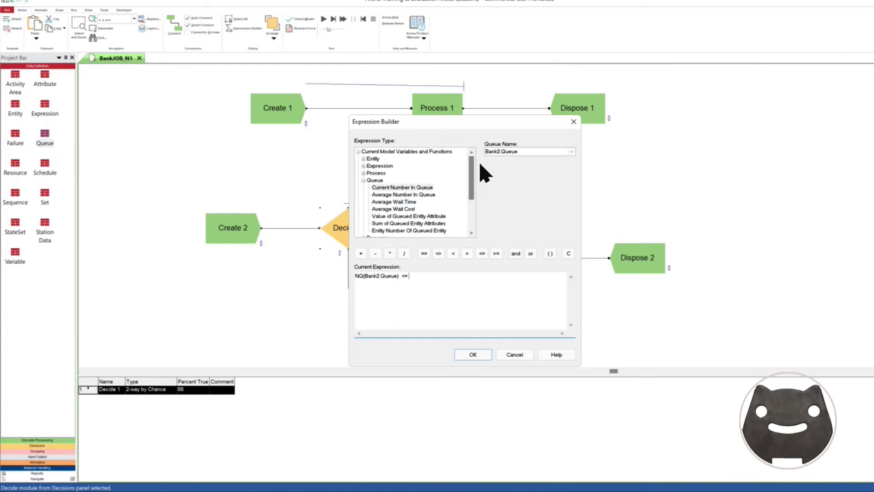
click(427, 188)
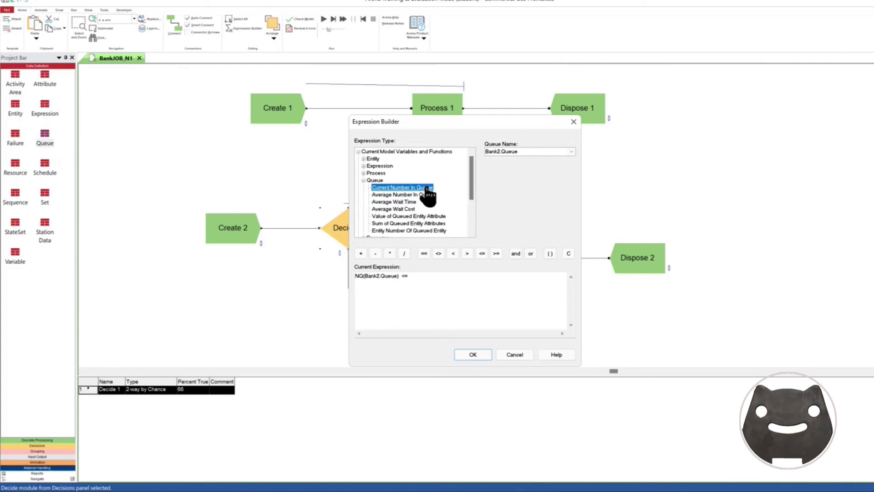
click(571, 152)
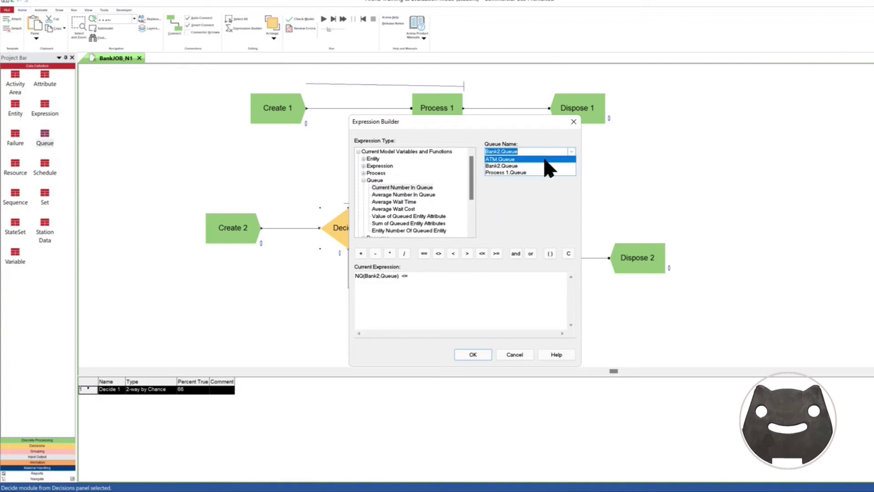
click(545, 158)
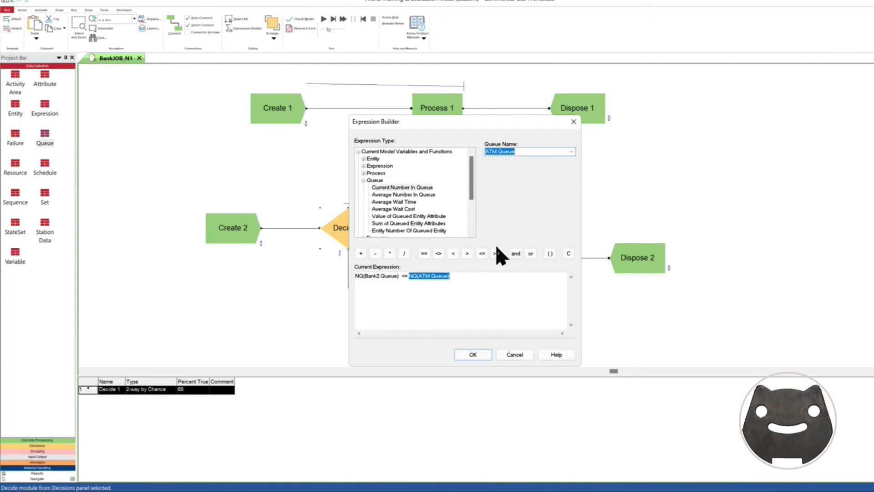
click(485, 356)
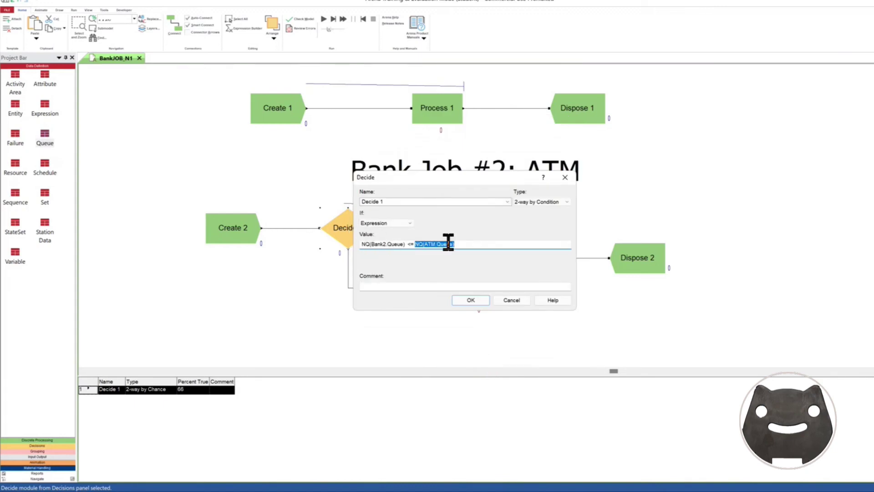
- Save Decide 1's NQ condition, zoom in on the flowchart, and start the run
click(466, 243)
click(471, 300)
click(403, 316)
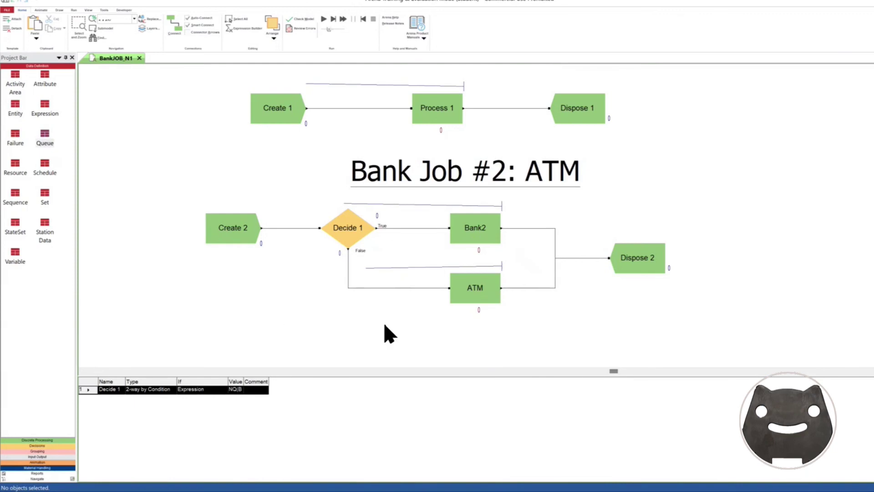
key(plus)
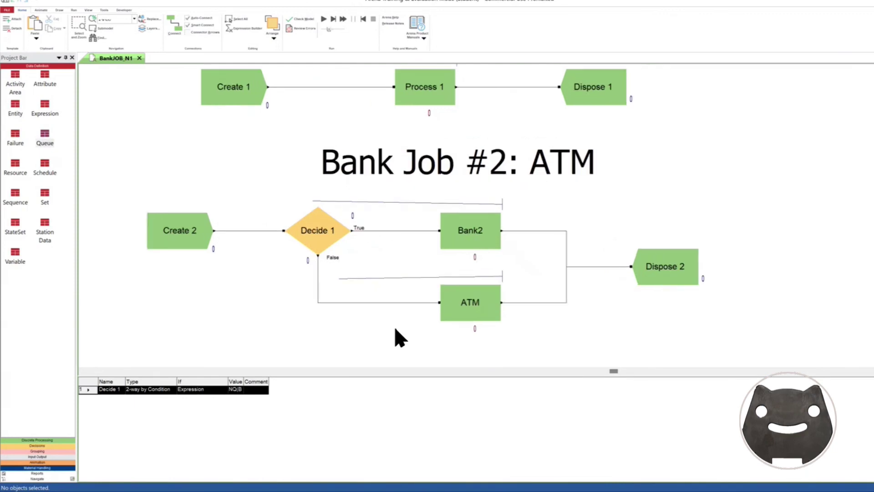
click(323, 19)
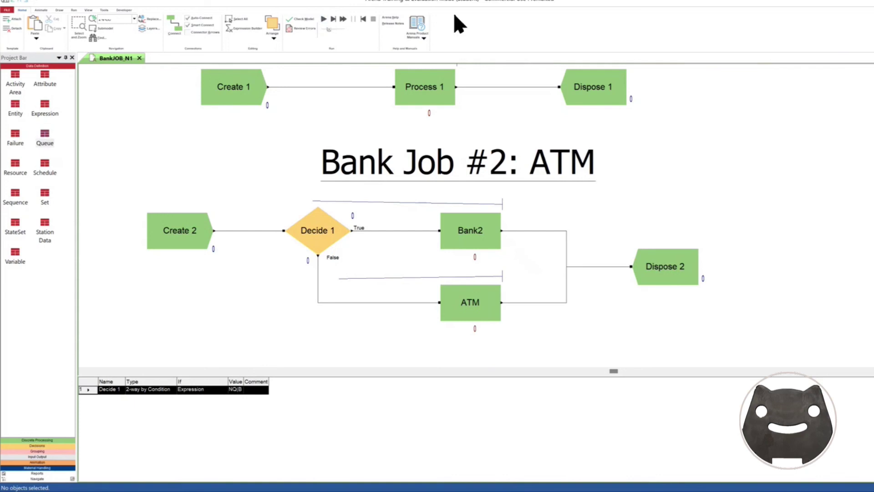
- Rerun, jump to the error source, and delete the empty Expression 1 row
click(324, 19)
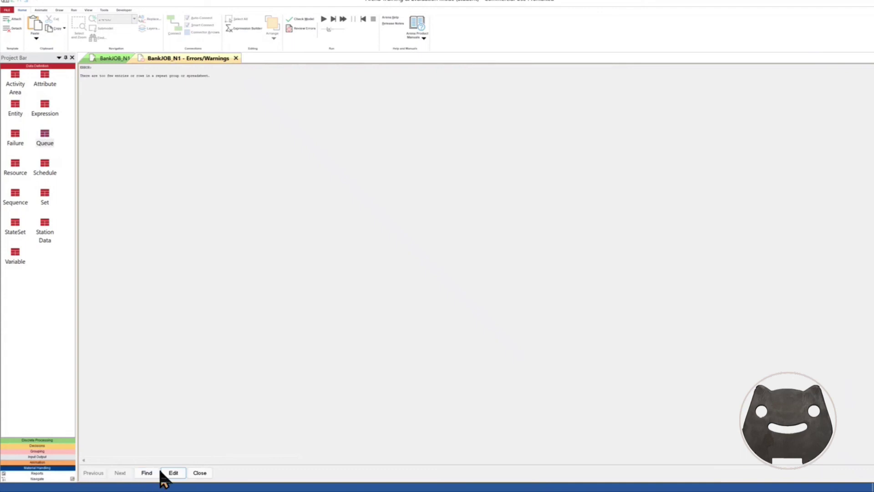
click(143, 476)
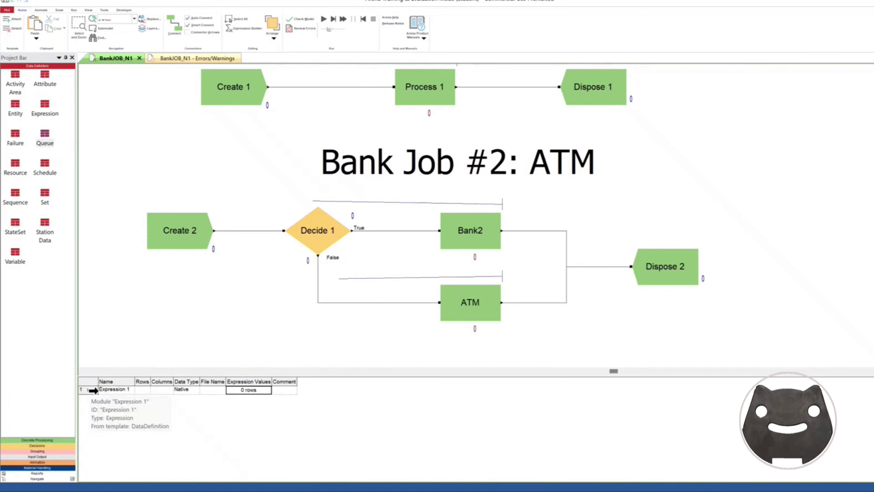
right_click(93, 389)
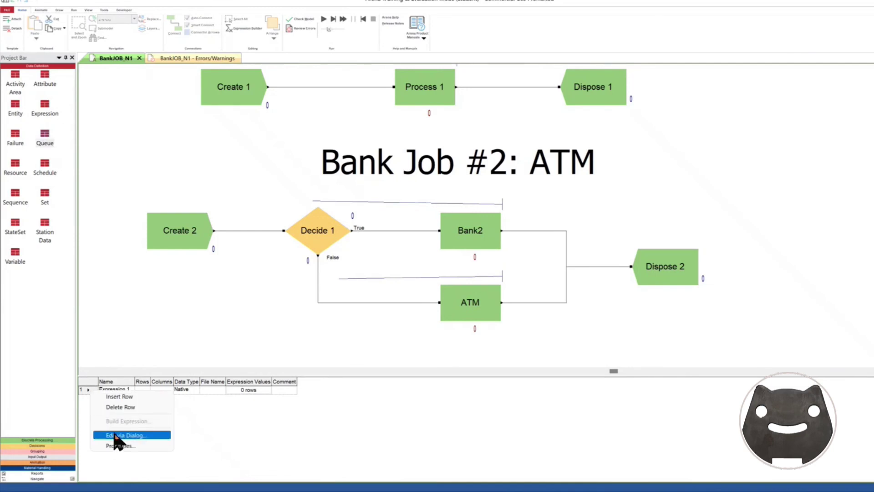
click(137, 413)
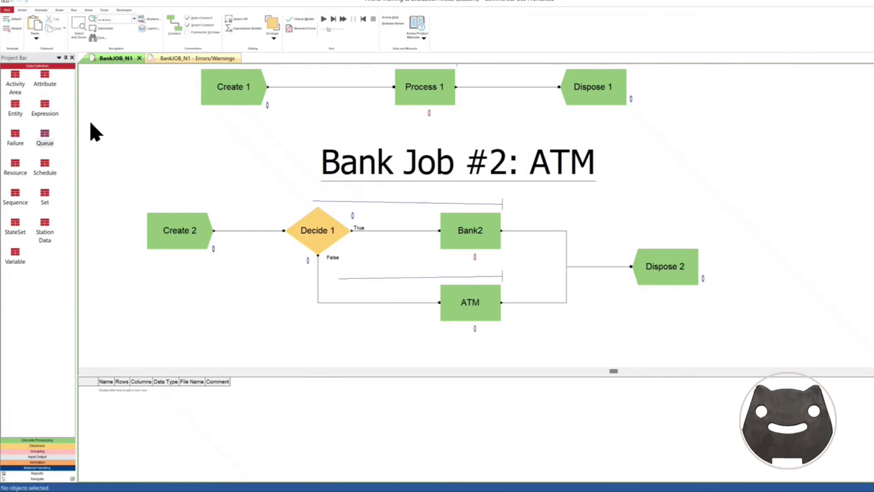
- Run the model past the warning to completion, declining the results viewer, for the Notepad report
click(322, 20)
click(536, 266)
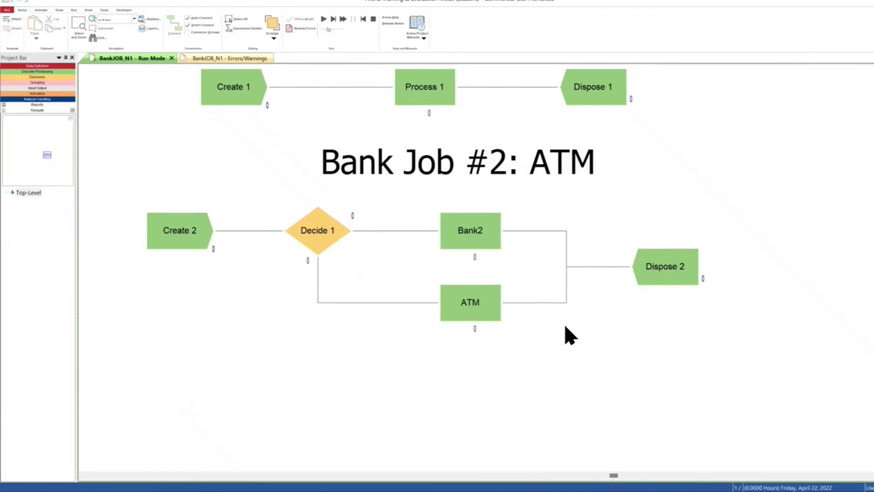
click(323, 19)
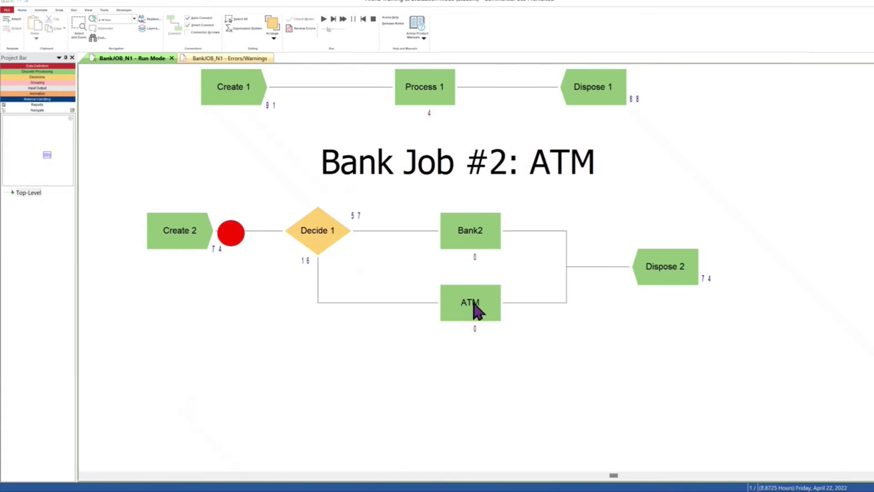
click(504, 268)
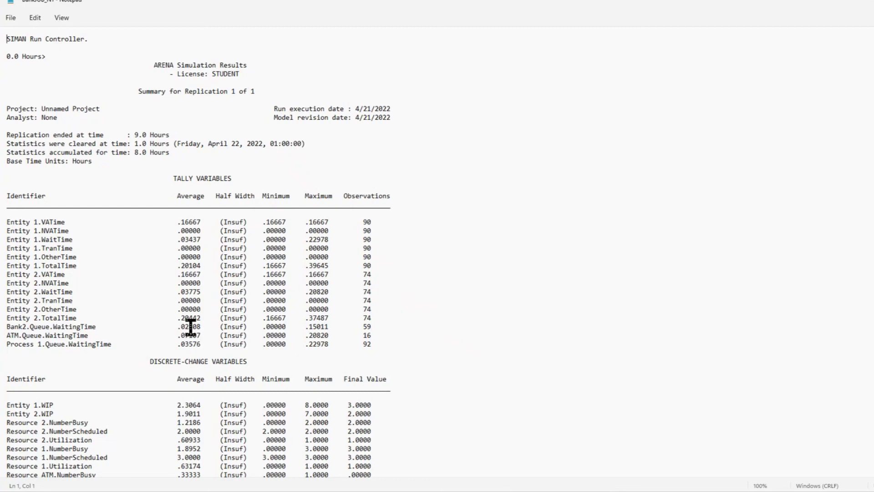
drag(180, 327, 203, 327)
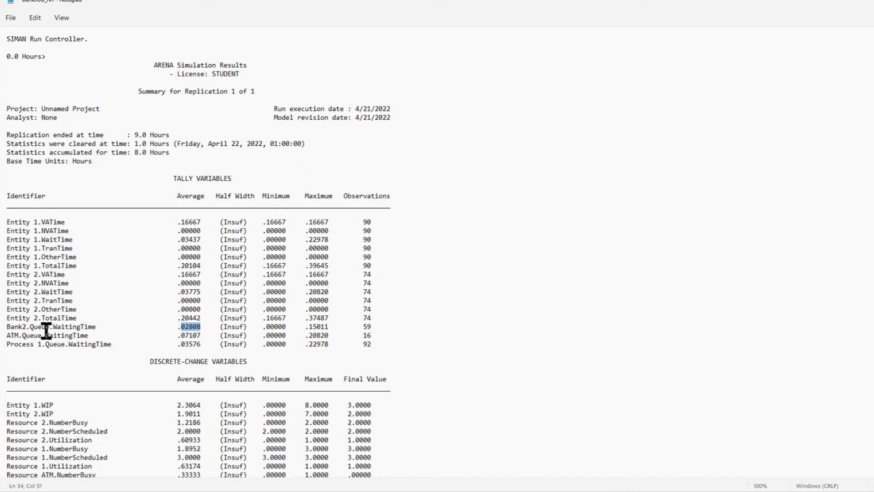
drag(182, 336, 203, 335)
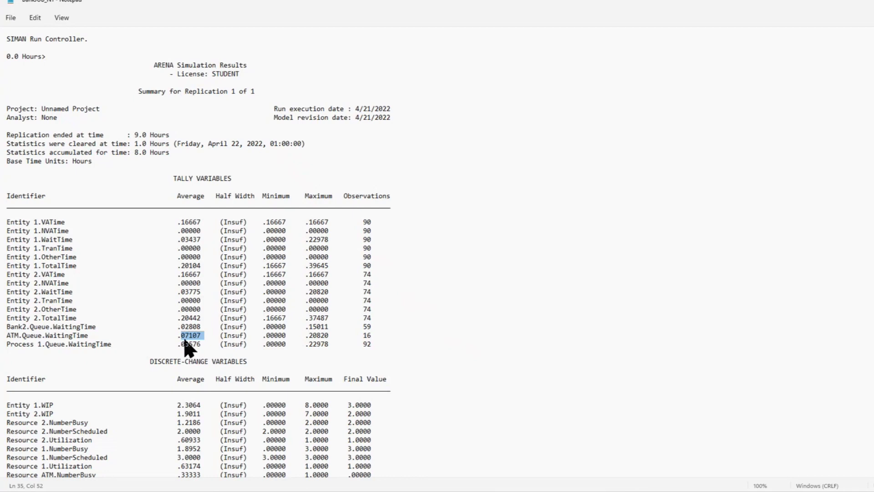
click(189, 327)
scroll(217, 362, down, 3)
scroll(215, 348, down, 5)
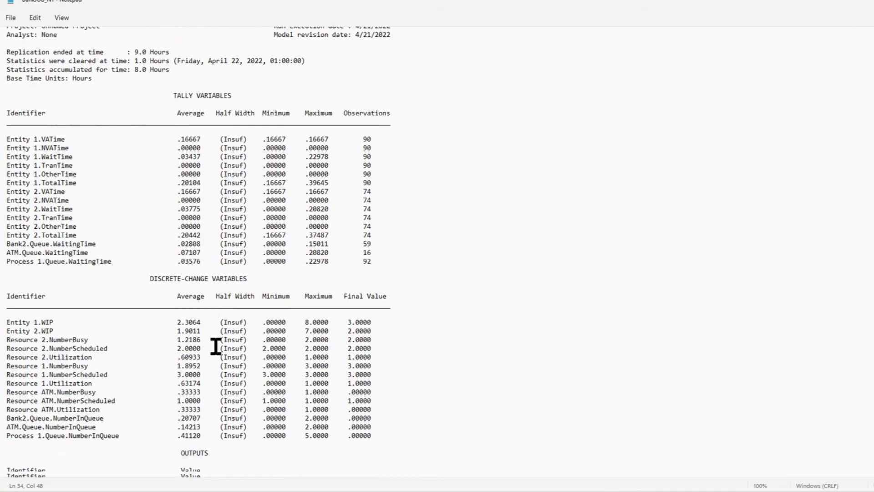
scroll(217, 346, down, 1)
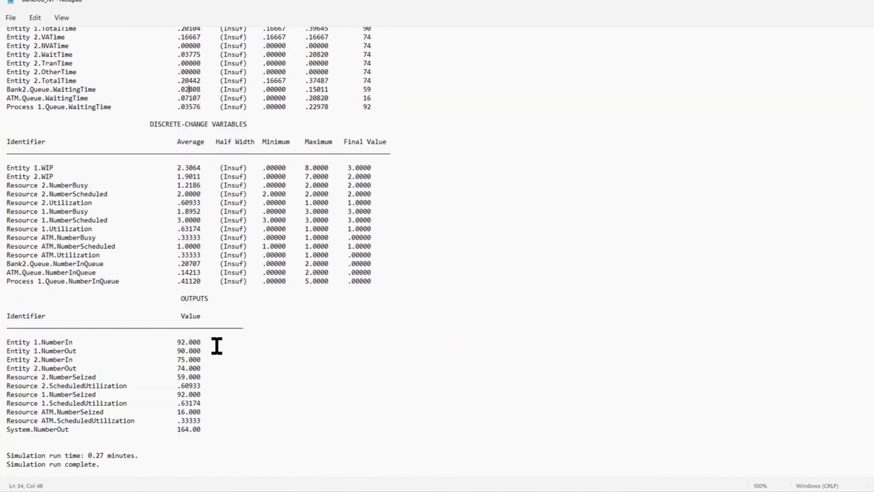
drag(179, 343, 202, 366)
click(199, 363)
scroll(241, 380, up, 9)
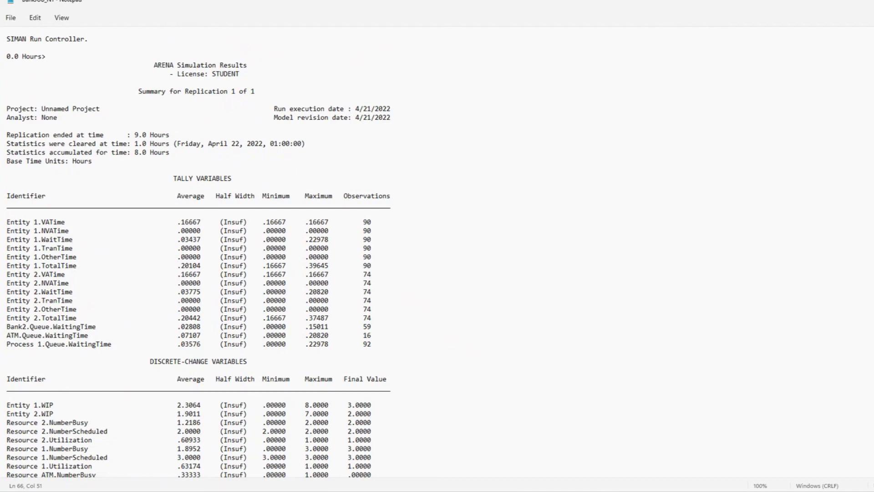
- Switch back to the BankJOB_N1 flowchart showing 75 arrivals split 59 to Bank2, 16 to ATM
key(alt+Tab)
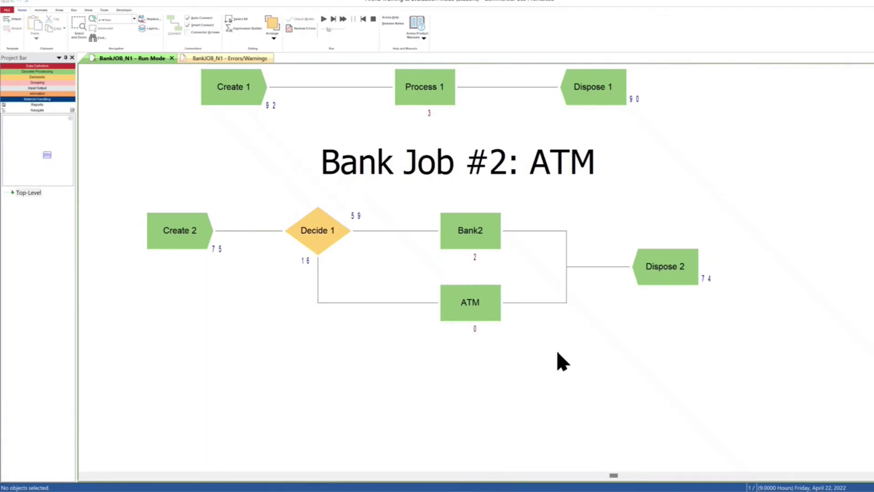